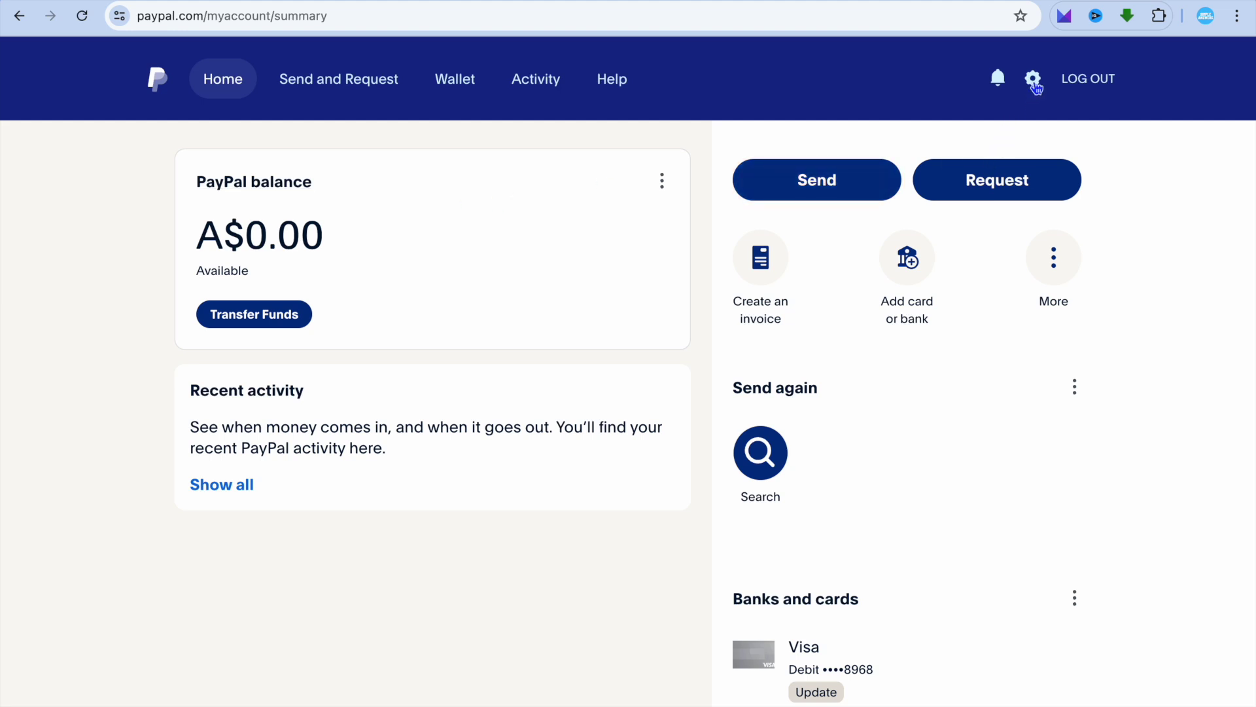
Open PayPal's Make a PayPal Button page from Seller Tools to list the Buy Now, Add to Cart and Donate types
{"action": "left_click", "coordinate": [1034, 81]}
{"action": "left_click", "coordinate": [942, 176]}
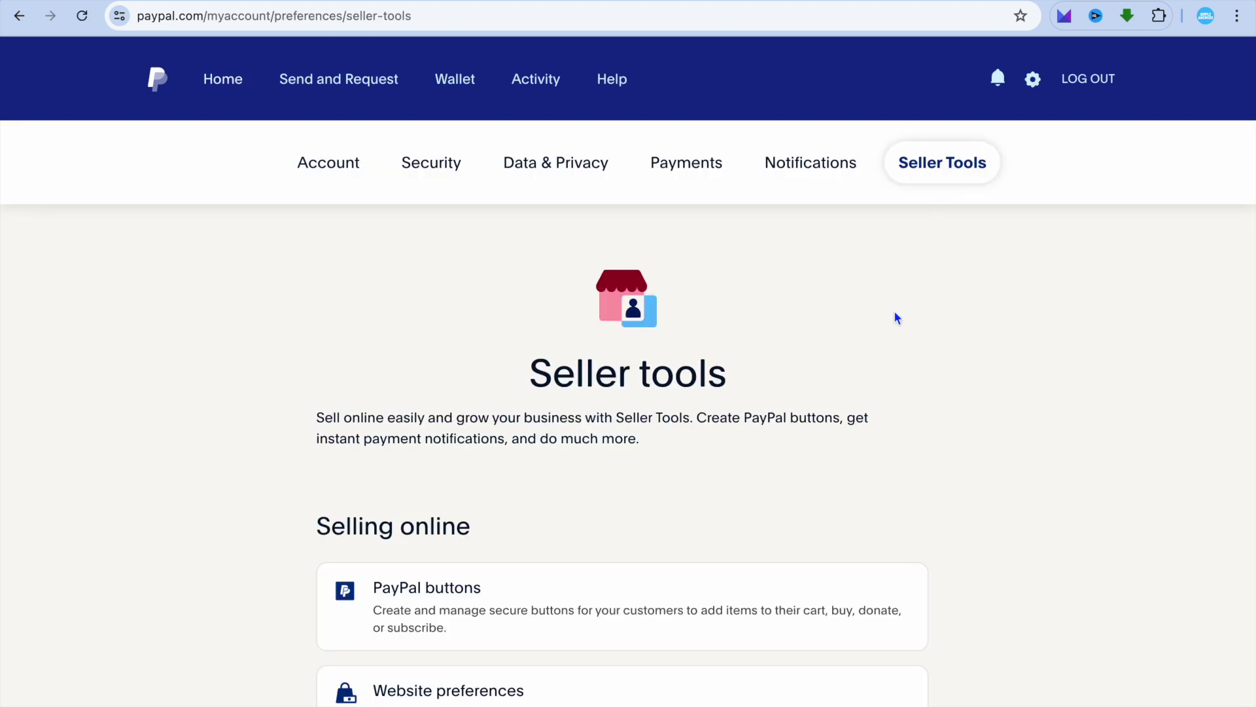
{"action": "scroll", "coordinate": [897, 318], "scroll_direction": "down", "scroll_amount": 2}
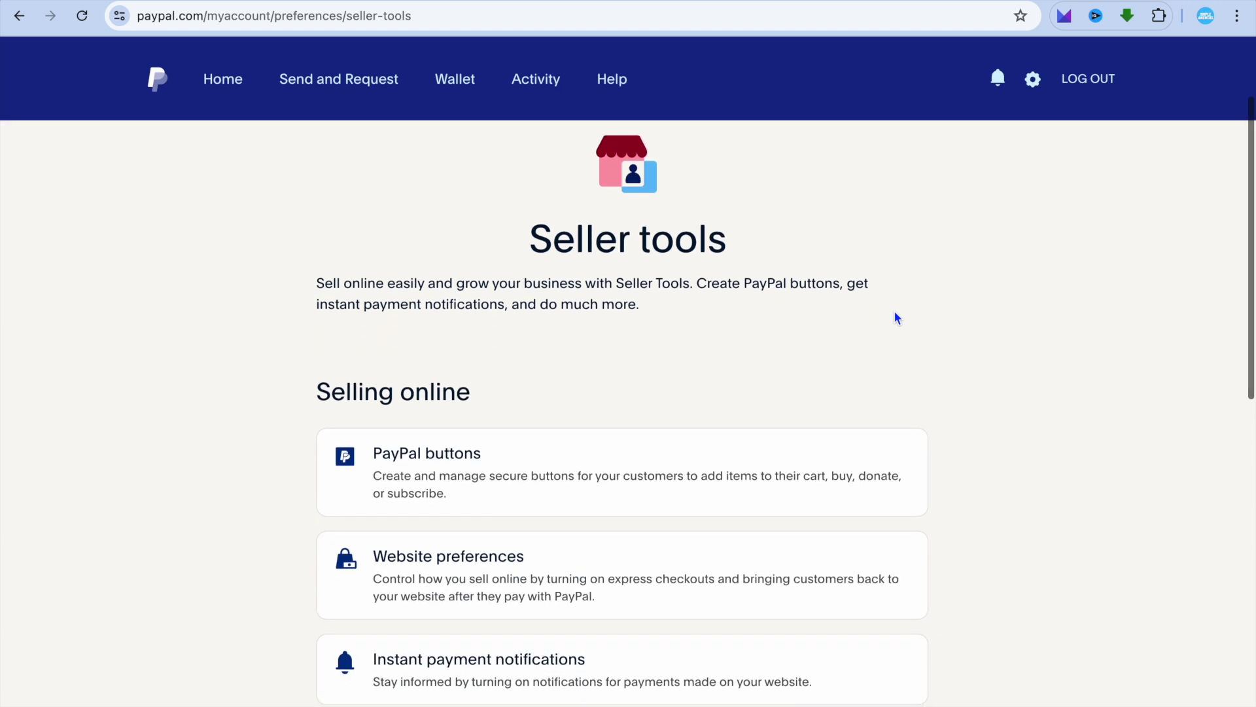
{"action": "scroll", "coordinate": [897, 318], "scroll_direction": "down", "scroll_amount": 3}
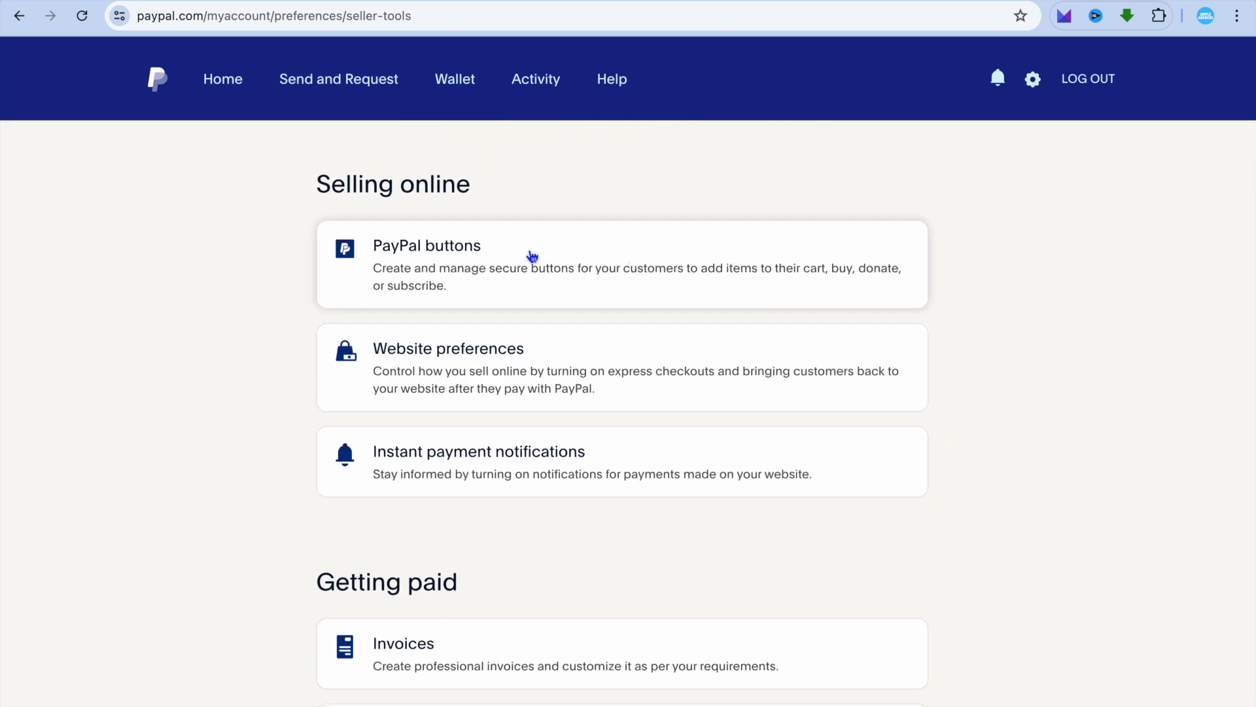
{"action": "left_click", "coordinate": [473, 254]}
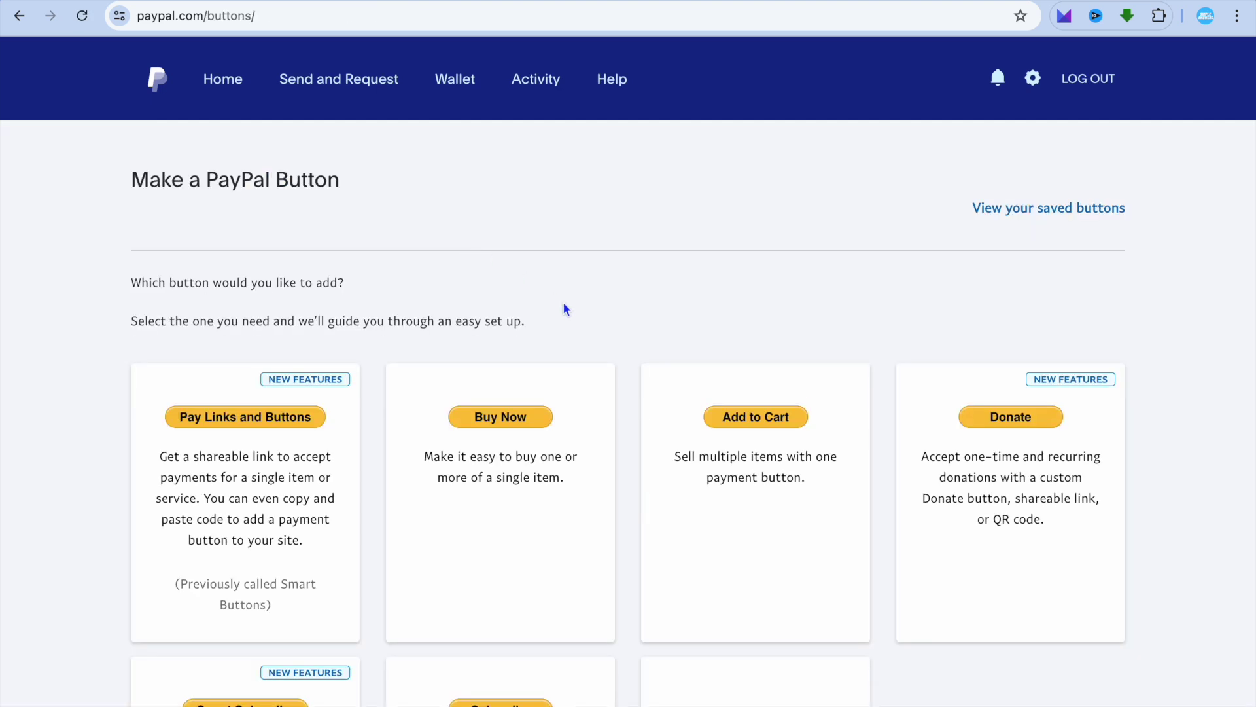
{"action": "scroll", "coordinate": [563, 308], "scroll_direction": "down", "scroll_amount": 3}
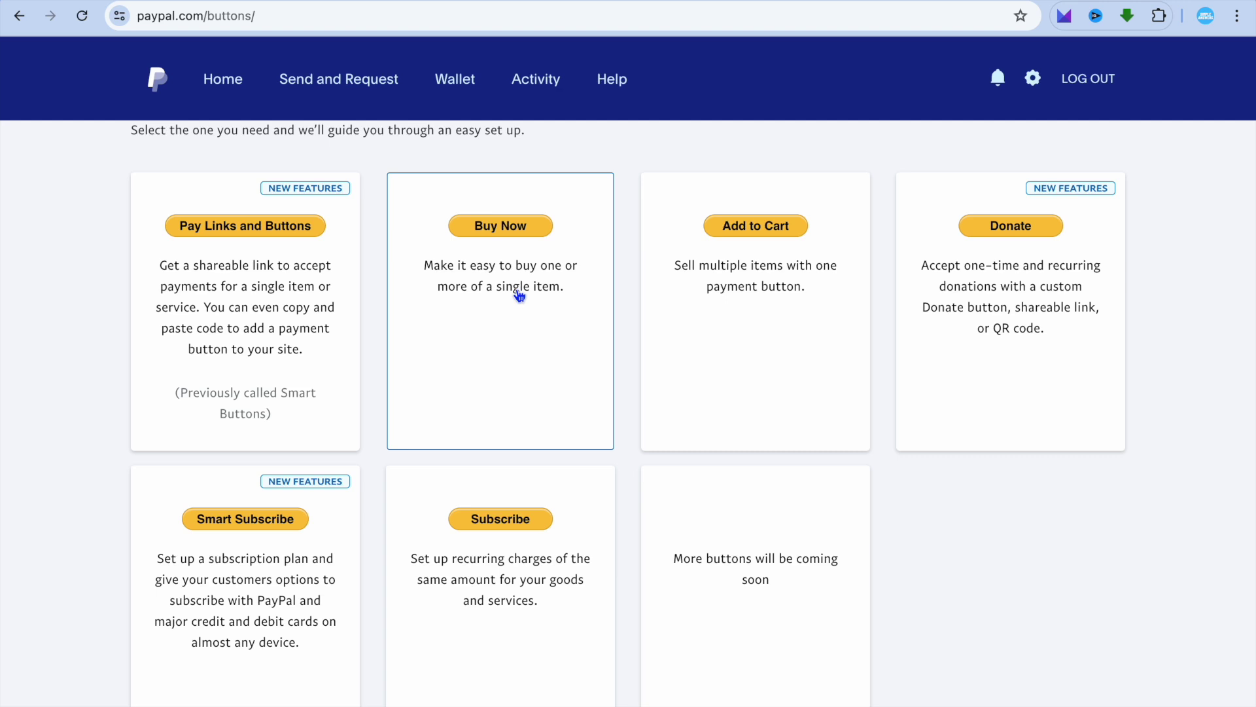
Start a Buy Now button for product 'test' priced at 5 USD
{"action": "left_click", "coordinate": [519, 296]}
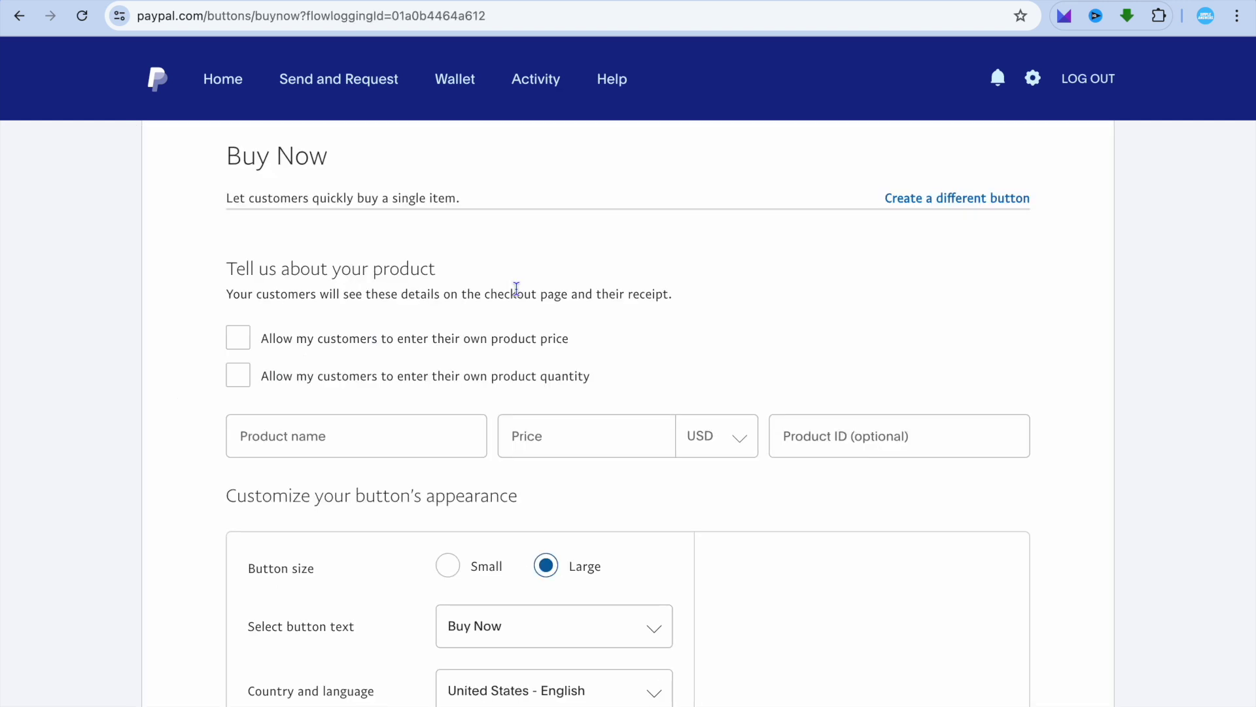
{"action": "scroll", "coordinate": [516, 289], "scroll_direction": "down", "scroll_amount": 3}
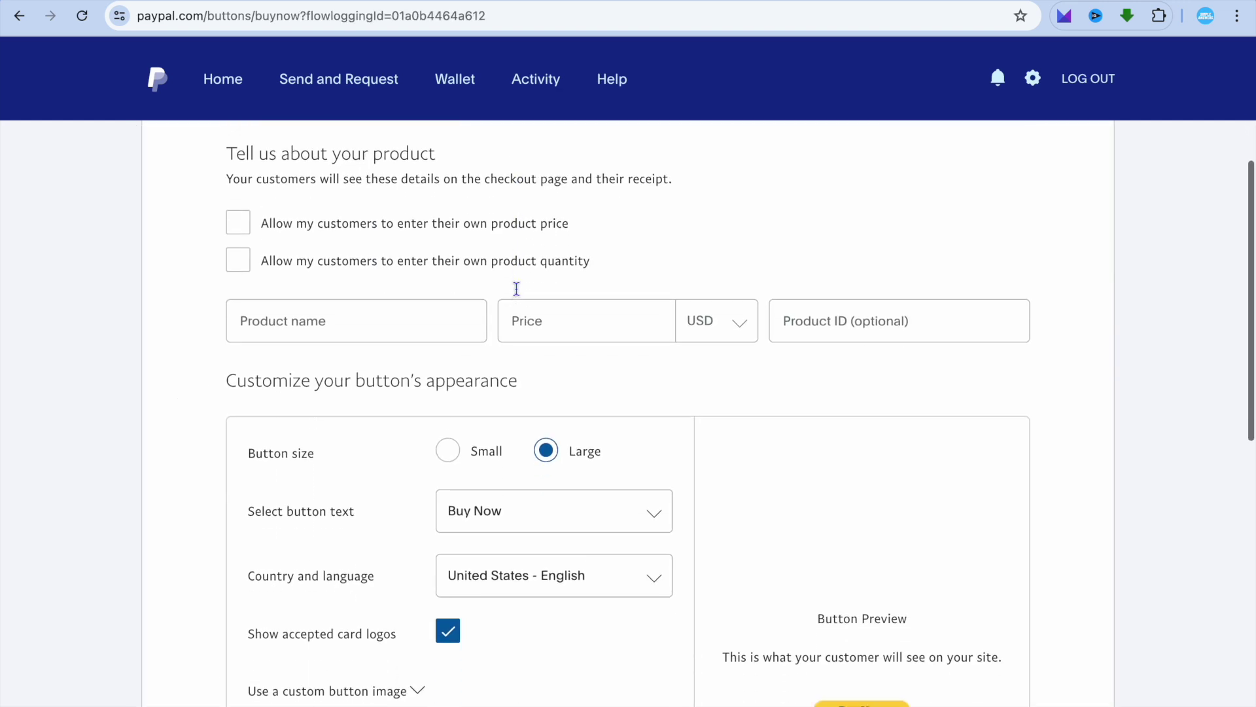
{"action": "left_click", "coordinate": [391, 292]}
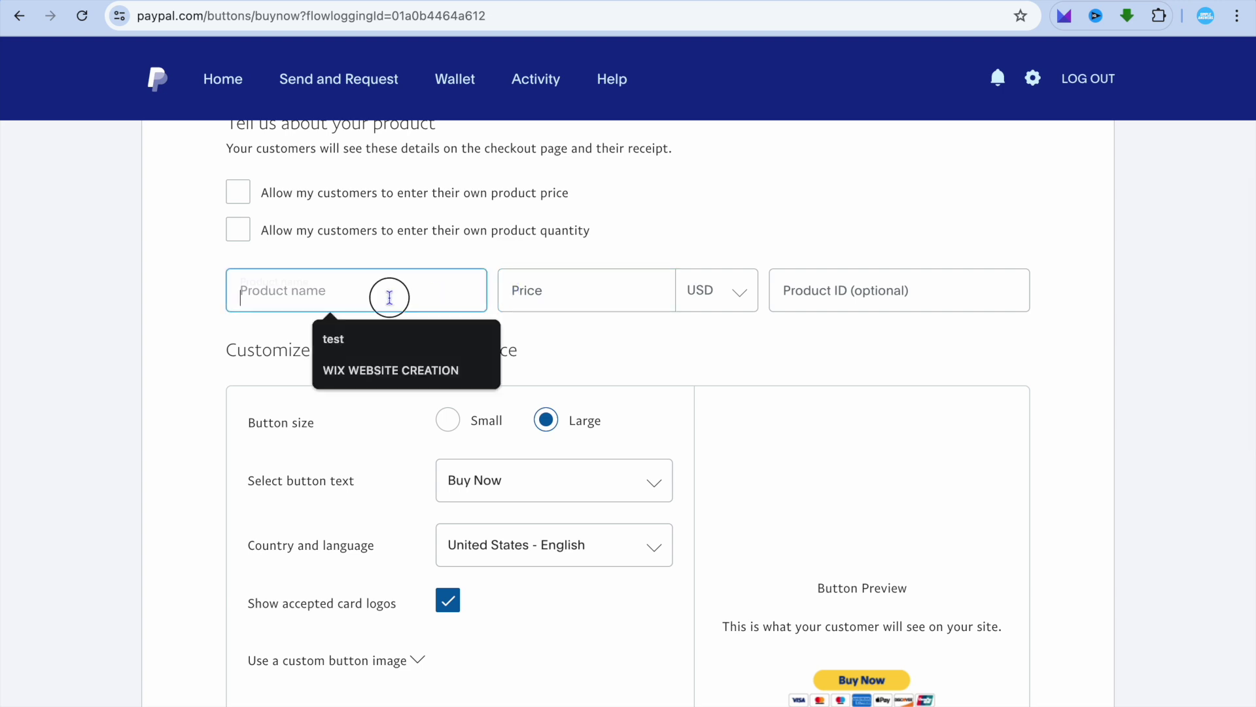
{"action": "left_click", "coordinate": [374, 342]}
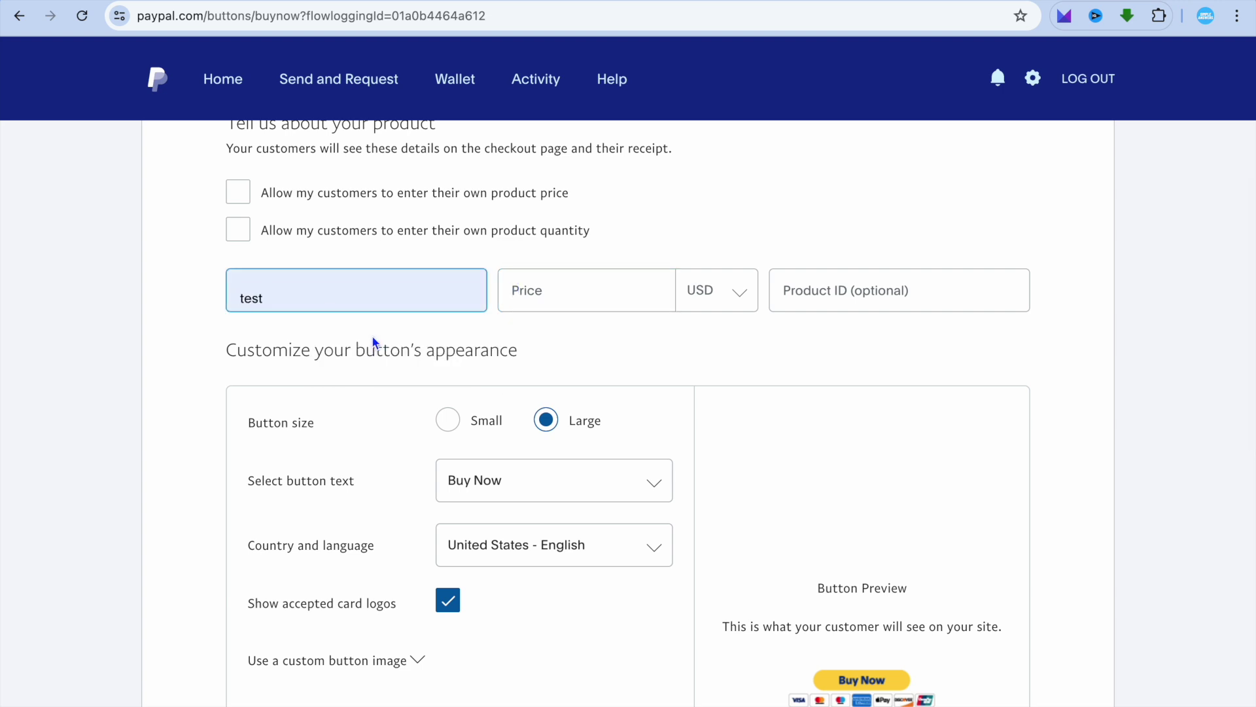
{"action": "left_click", "coordinate": [583, 292]}
{"action": "left_click", "coordinate": [618, 347]}
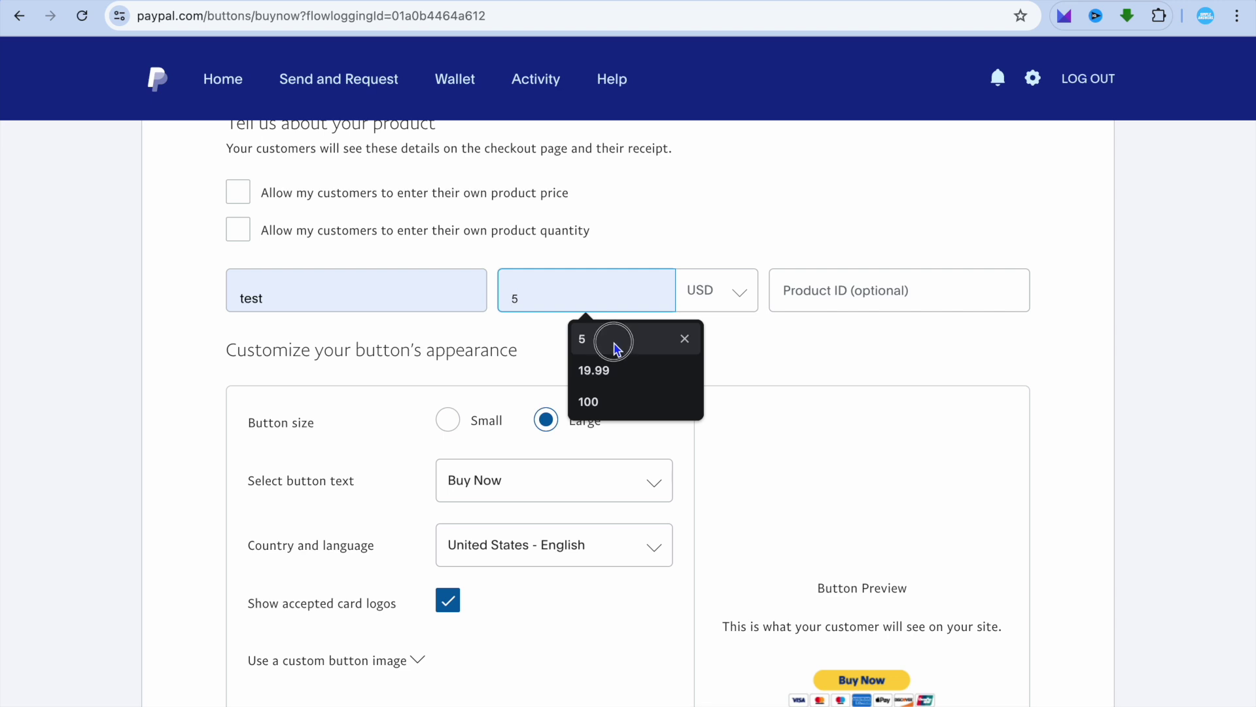
{"action": "left_click", "coordinate": [738, 304]}
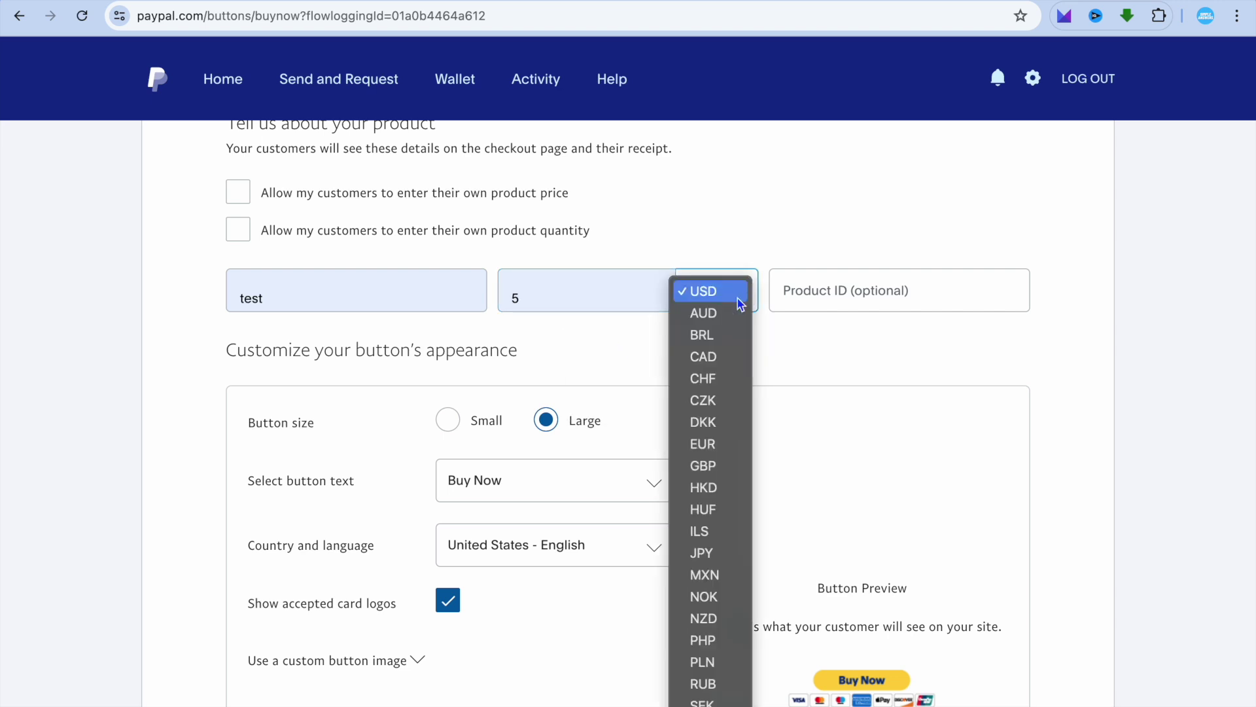
{"action": "left_click", "coordinate": [737, 304]}
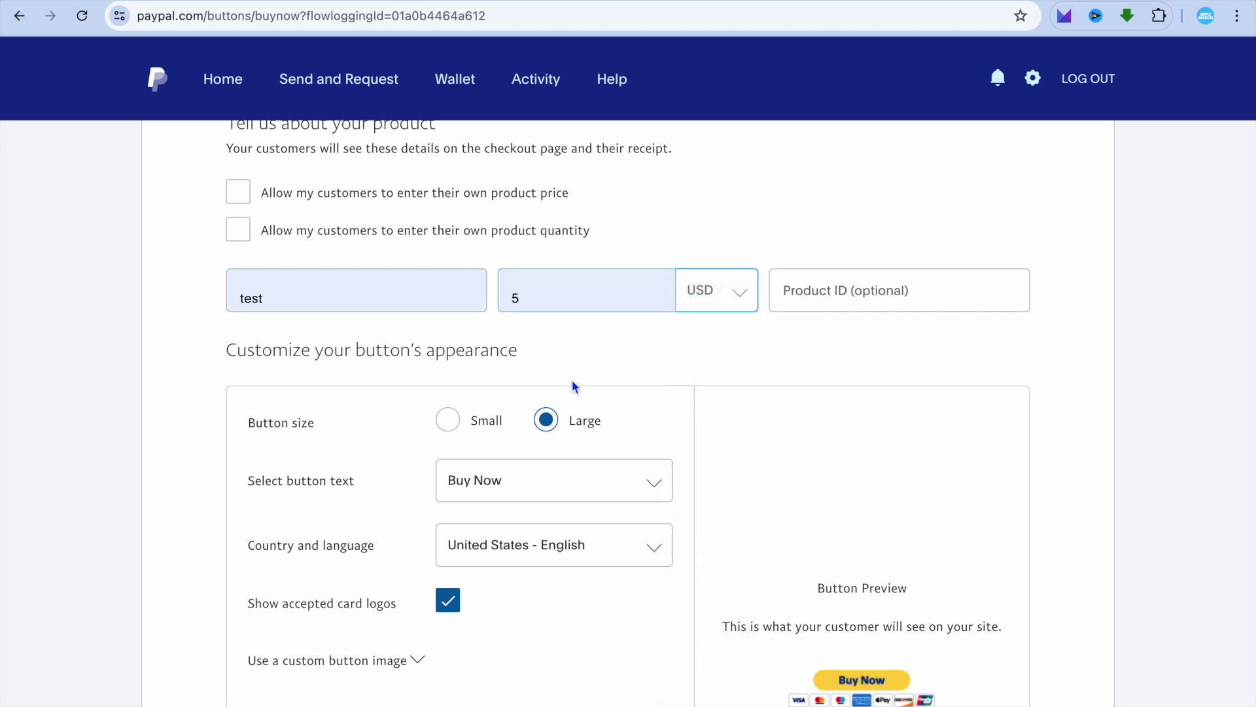
Keep the button size Large and set its text to Pay Now
{"action": "scroll", "coordinate": [573, 387], "scroll_direction": "down", "scroll_amount": 3}
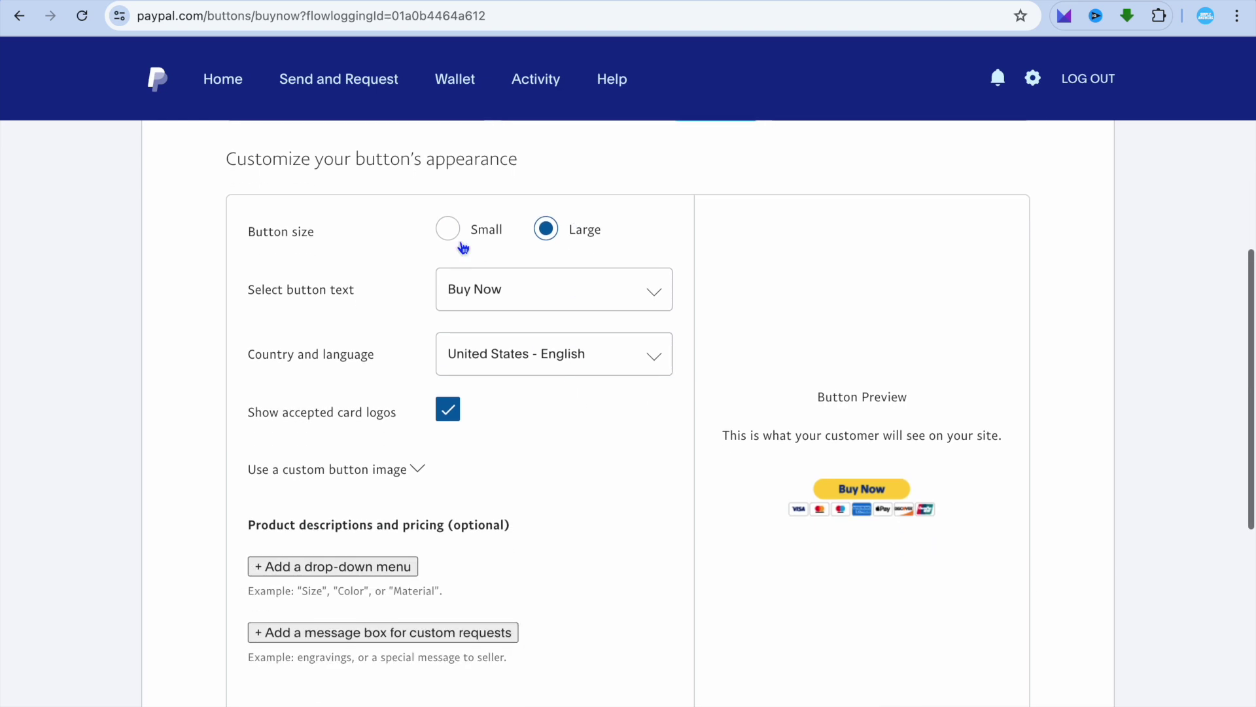
{"action": "left_click", "coordinate": [449, 231]}
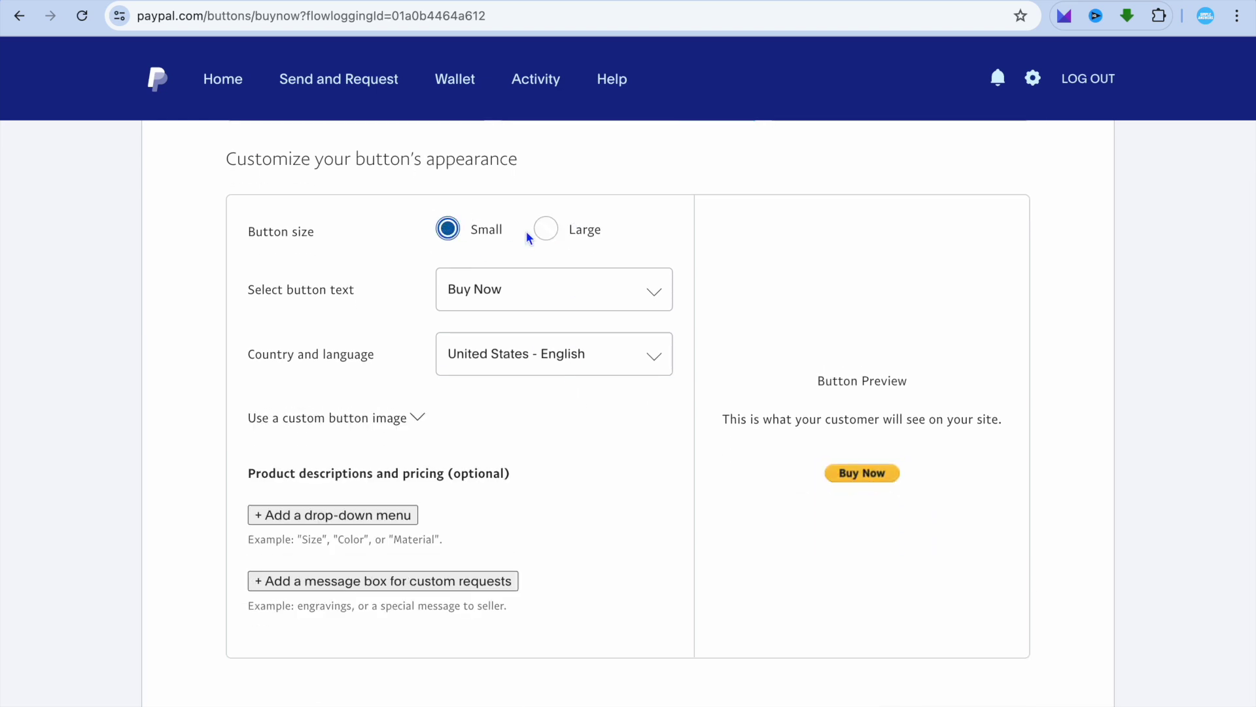
{"action": "left_click", "coordinate": [542, 233]}
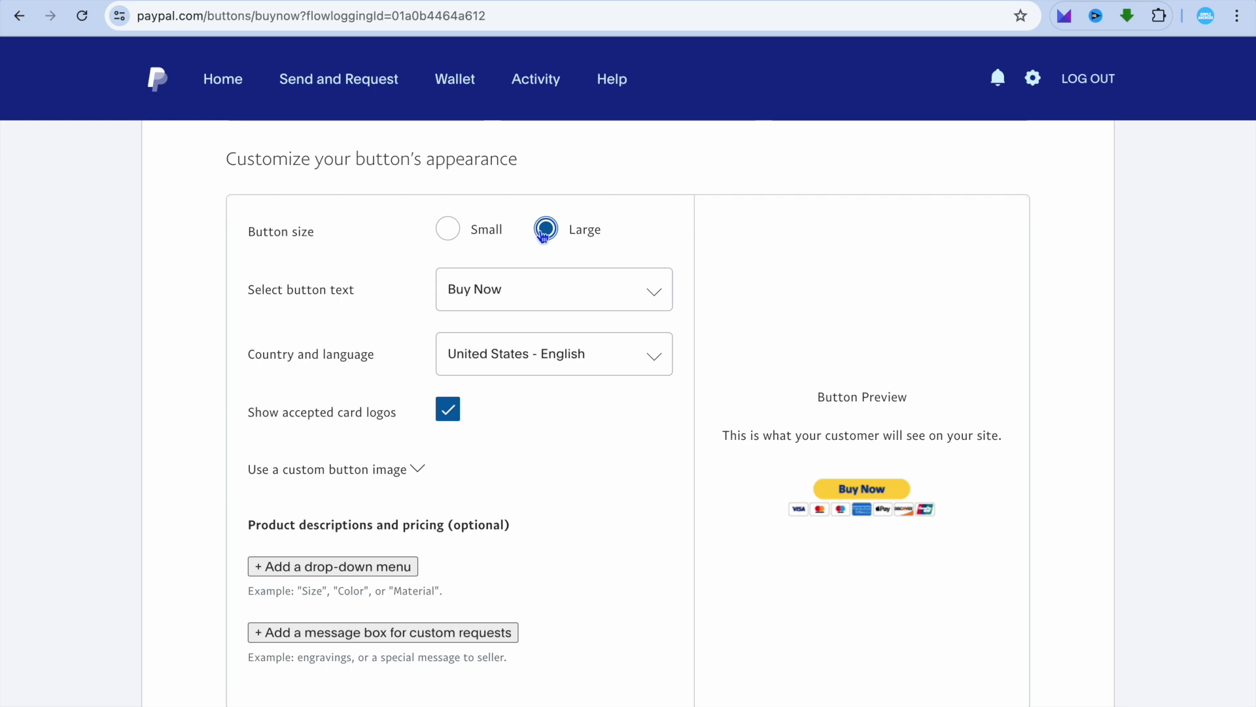
{"action": "left_click", "coordinate": [653, 294]}
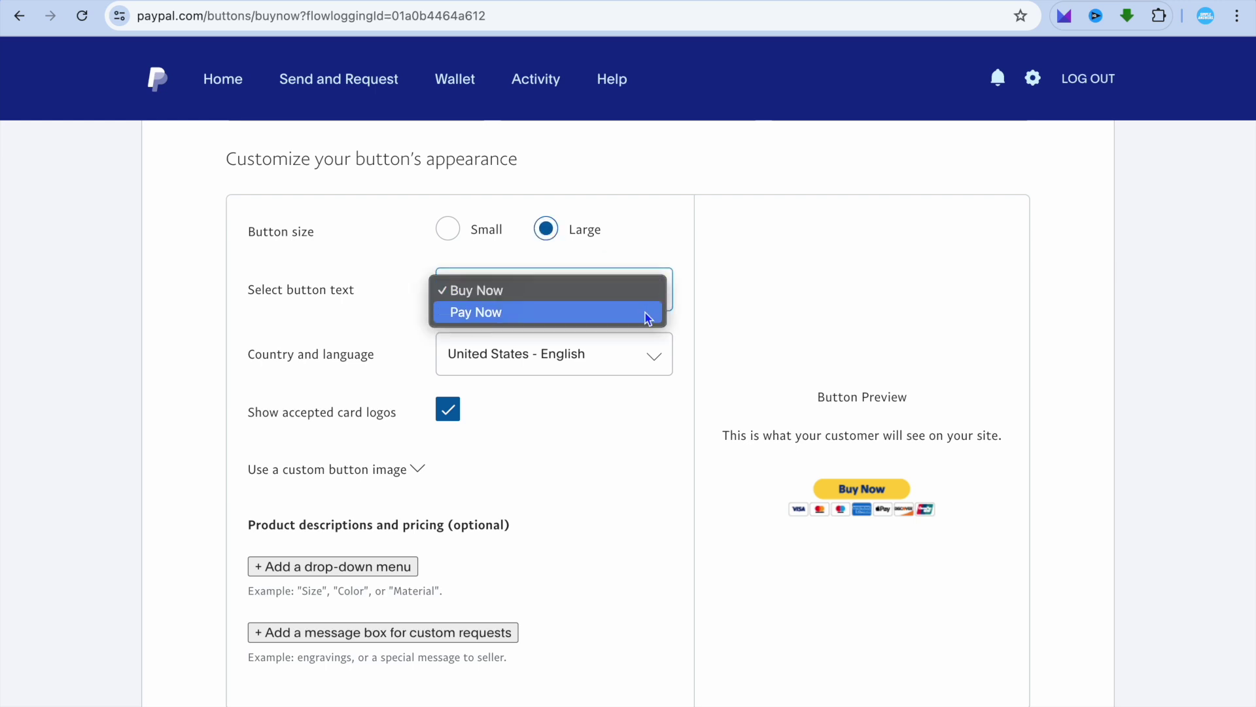
{"action": "left_click", "coordinate": [648, 314]}
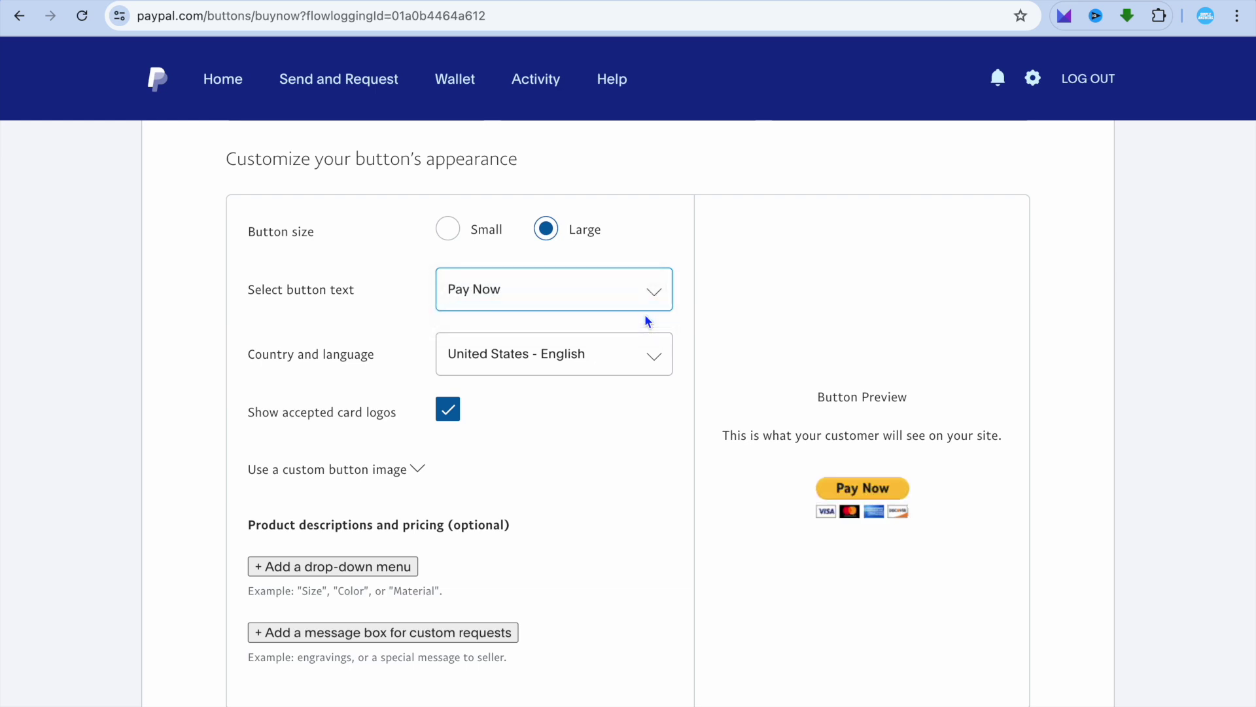
{"action": "scroll", "coordinate": [621, 430], "scroll_direction": "down", "scroll_amount": 4}
Expand the Optional tracking and Optional settings sections of the Buy Now form
{"action": "scroll", "coordinate": [623, 432], "scroll_direction": "down", "scroll_amount": 2}
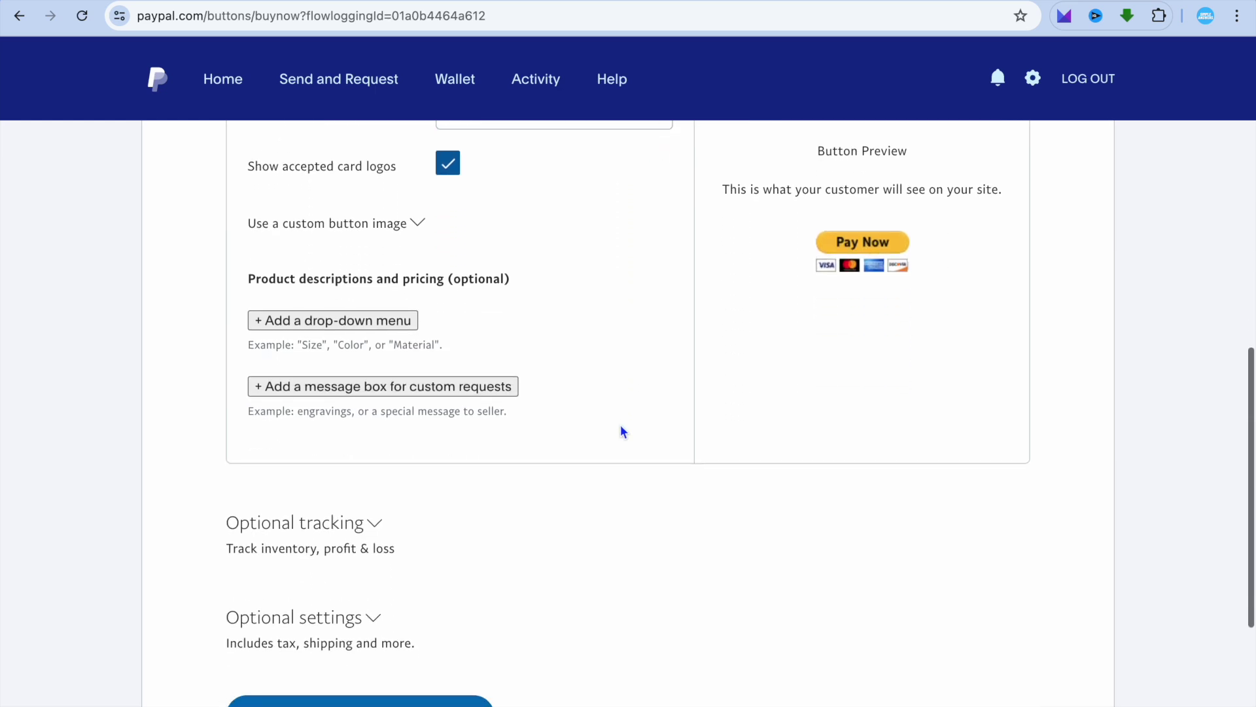
{"action": "scroll", "coordinate": [622, 432], "scroll_direction": "down", "scroll_amount": 1}
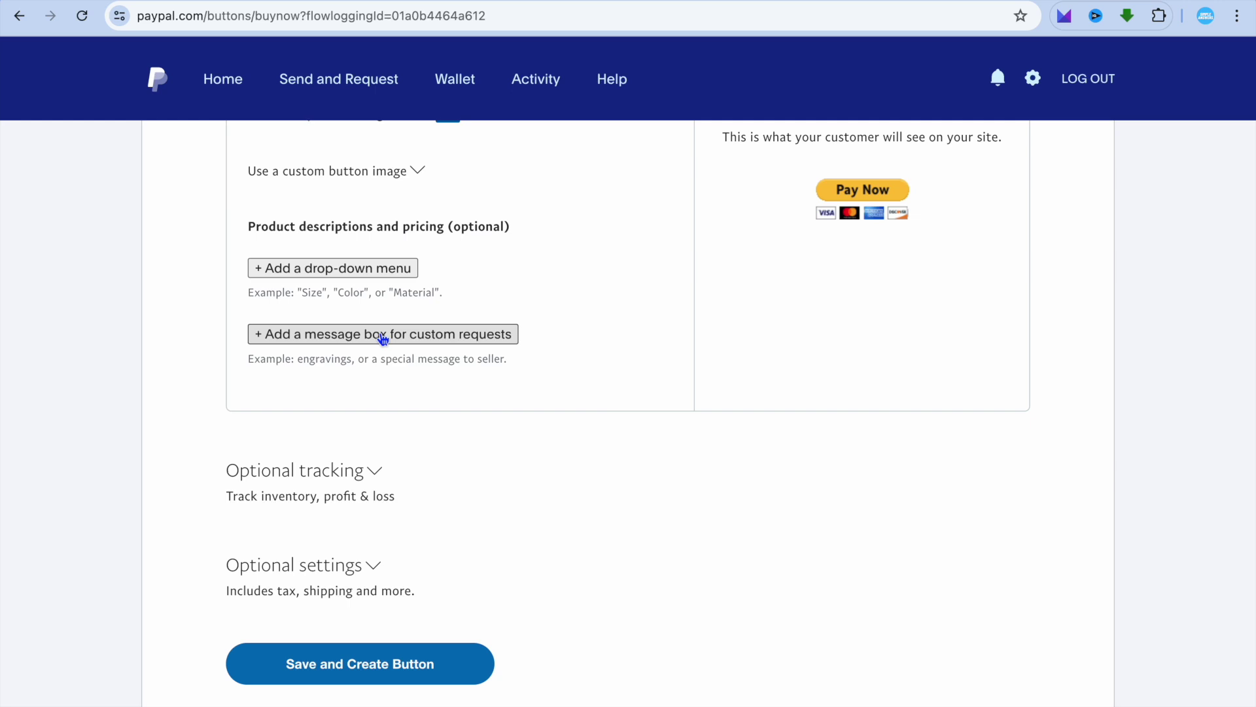
{"action": "scroll", "coordinate": [382, 338], "scroll_direction": "down", "scroll_amount": 3}
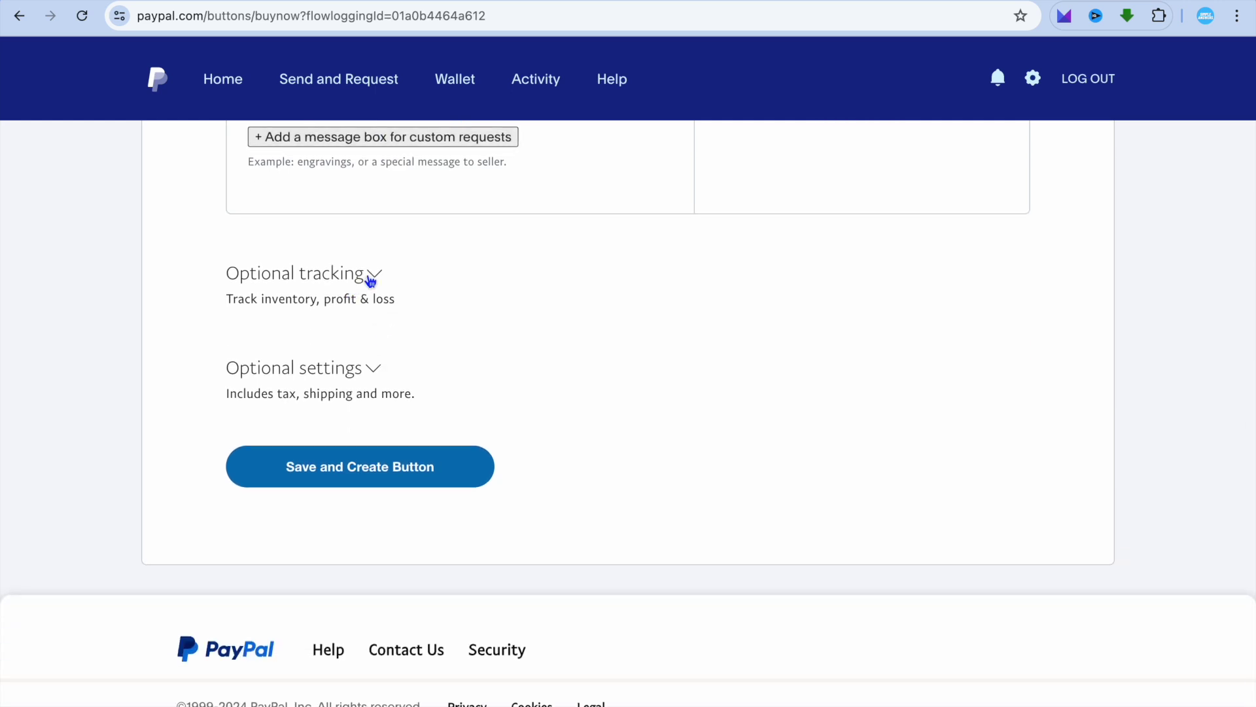
{"action": "left_click", "coordinate": [371, 280]}
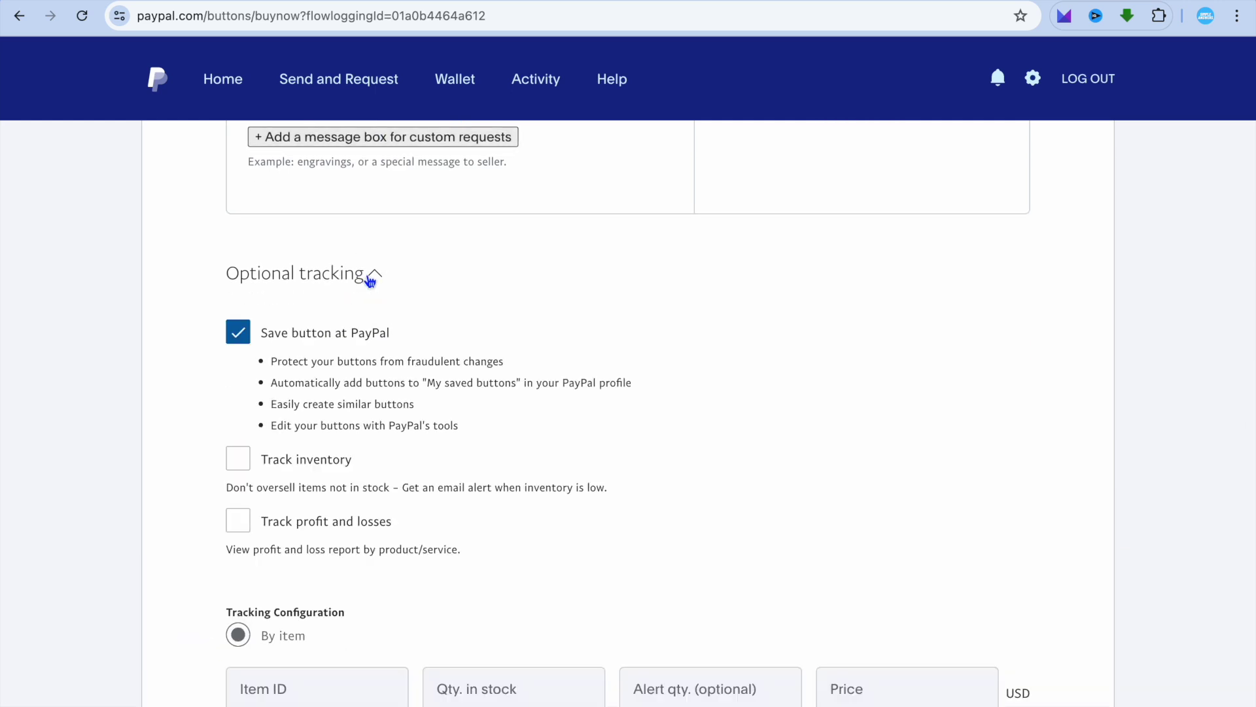
{"action": "scroll", "coordinate": [370, 280], "scroll_direction": "down", "scroll_amount": 4}
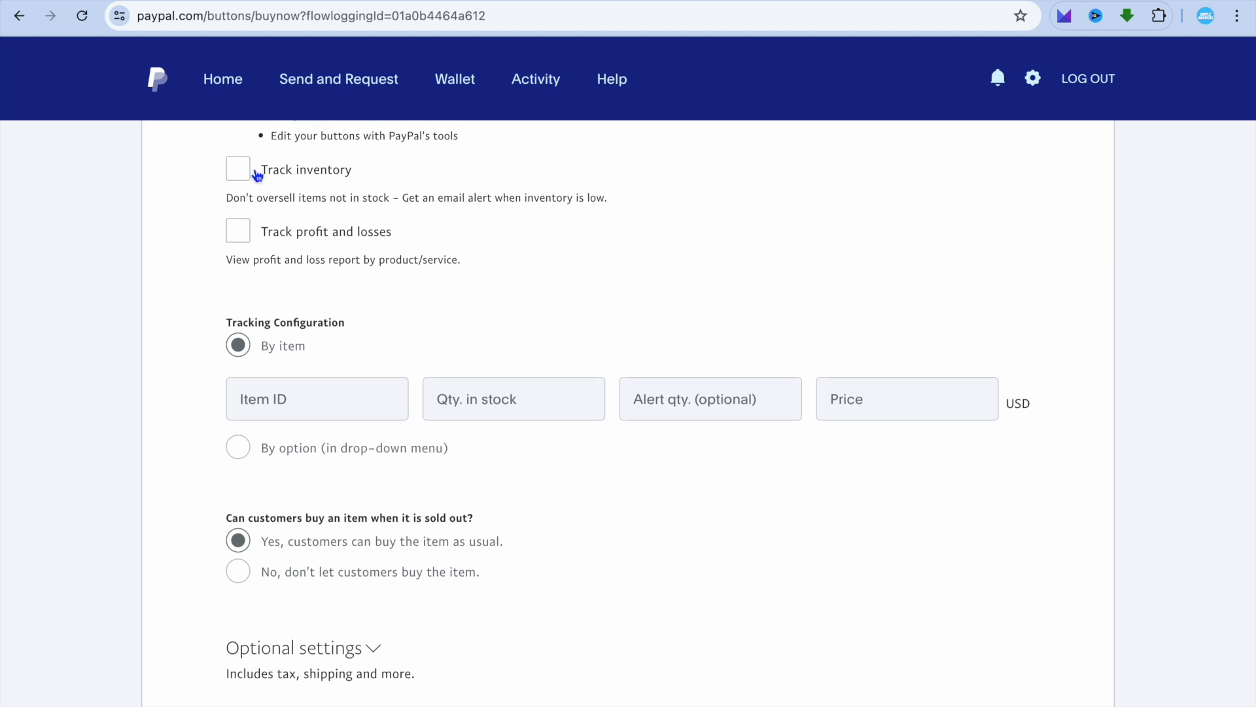
{"action": "scroll", "coordinate": [428, 203], "scroll_direction": "down", "scroll_amount": 5}
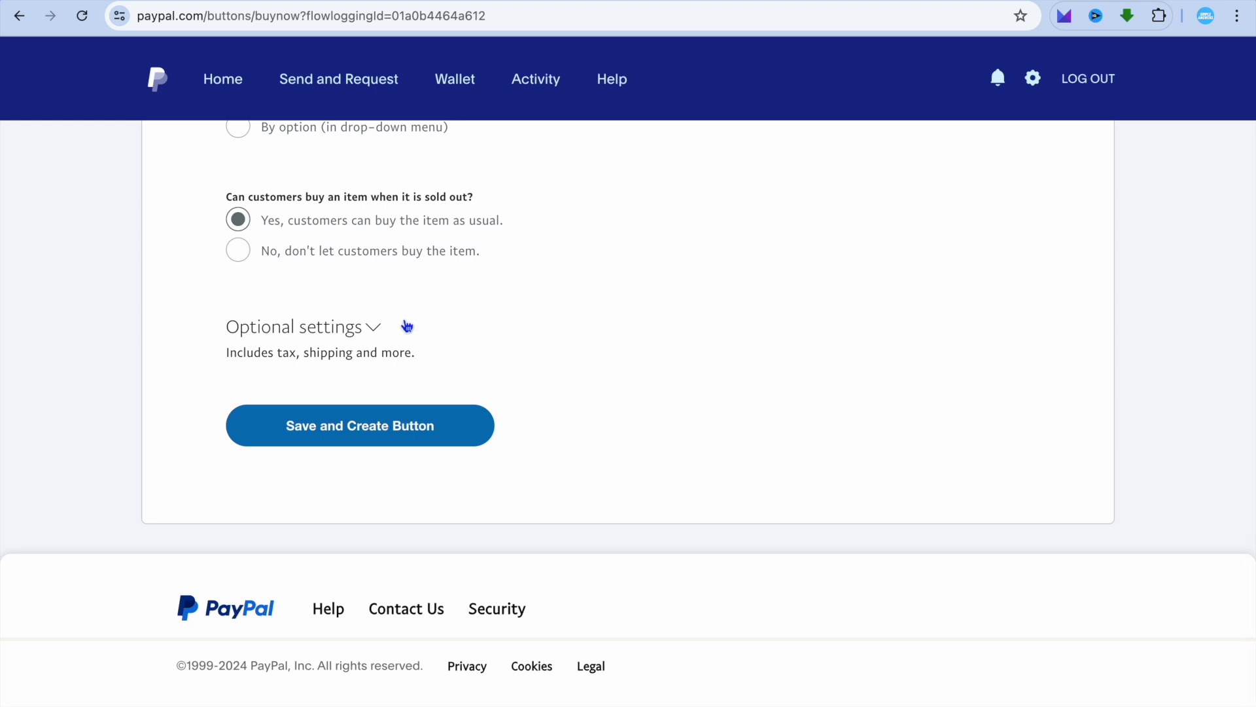
{"action": "left_click", "coordinate": [374, 327]}
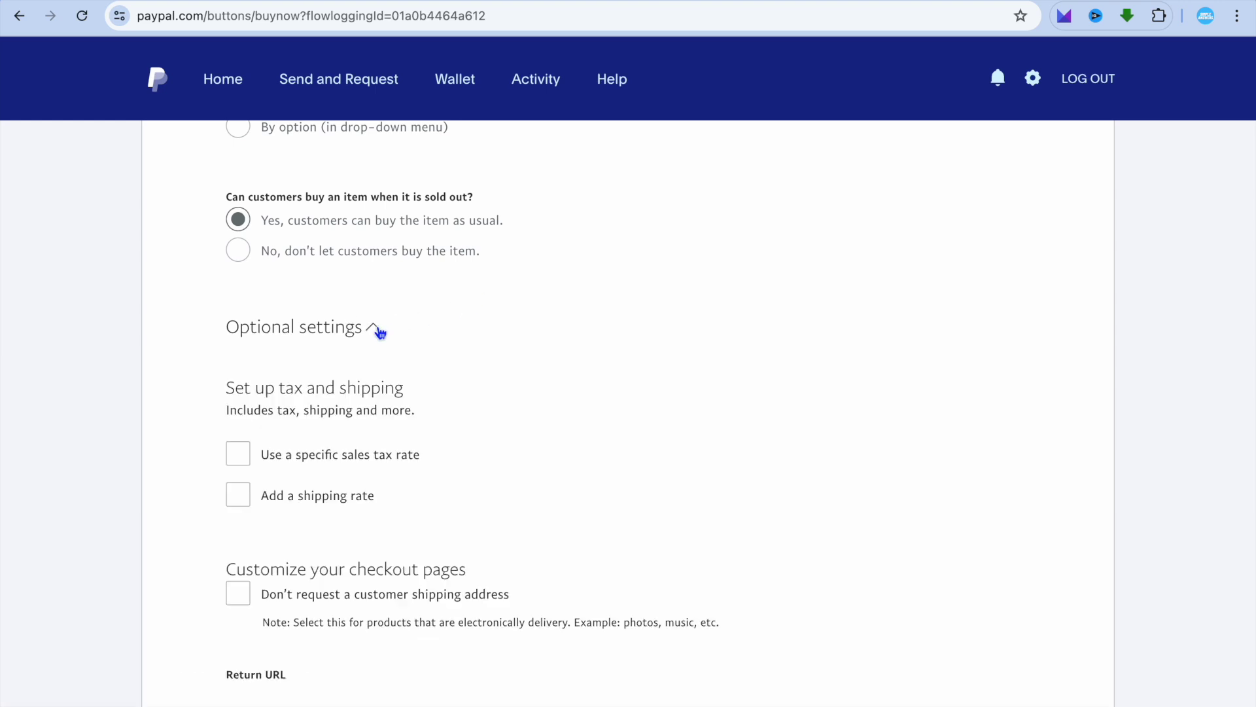
Fill in the checkout return URL and save the Buy Now button to generate its code
{"action": "scroll", "coordinate": [414, 389], "scroll_direction": "down", "scroll_amount": 4}
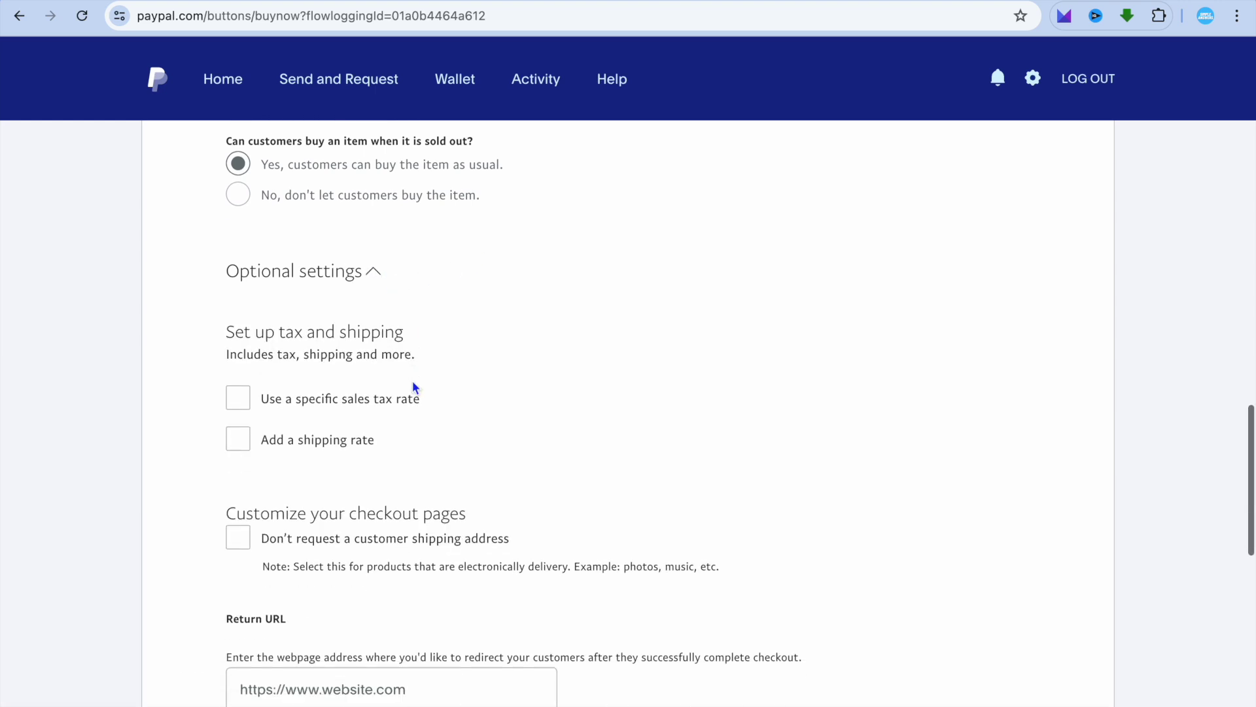
{"action": "scroll", "coordinate": [414, 390], "scroll_direction": "down", "scroll_amount": 2}
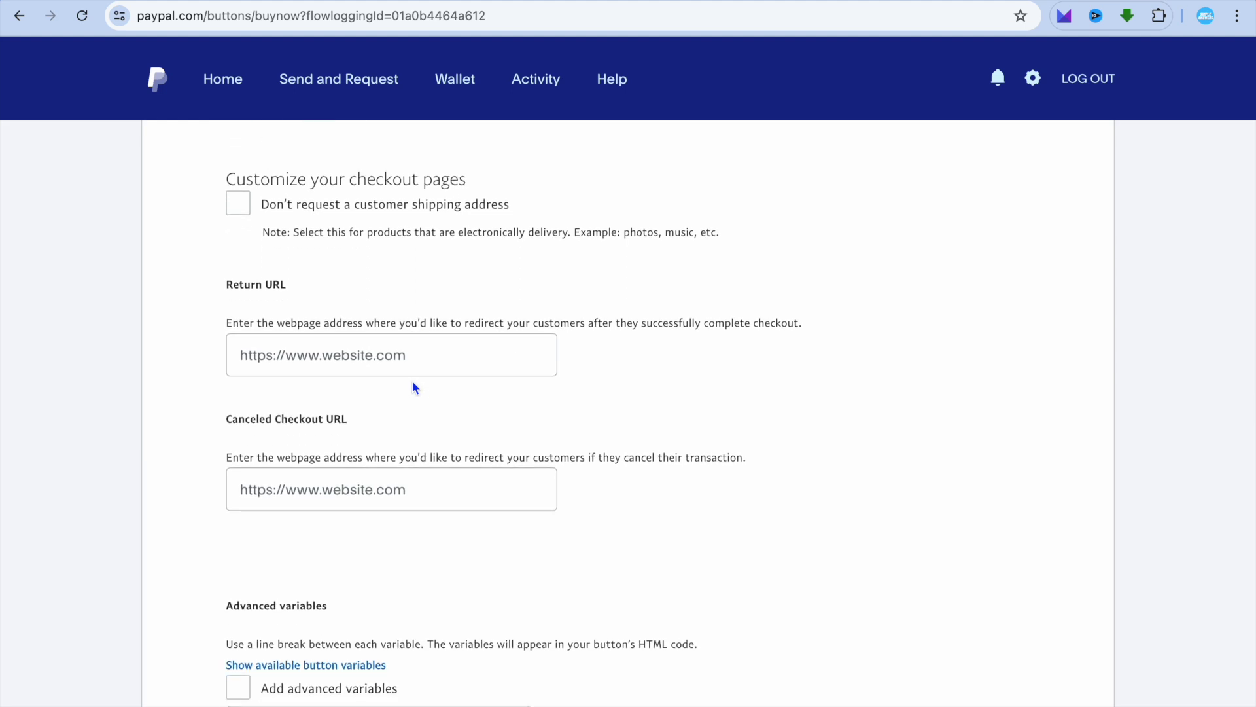
{"action": "left_click", "coordinate": [400, 363]}
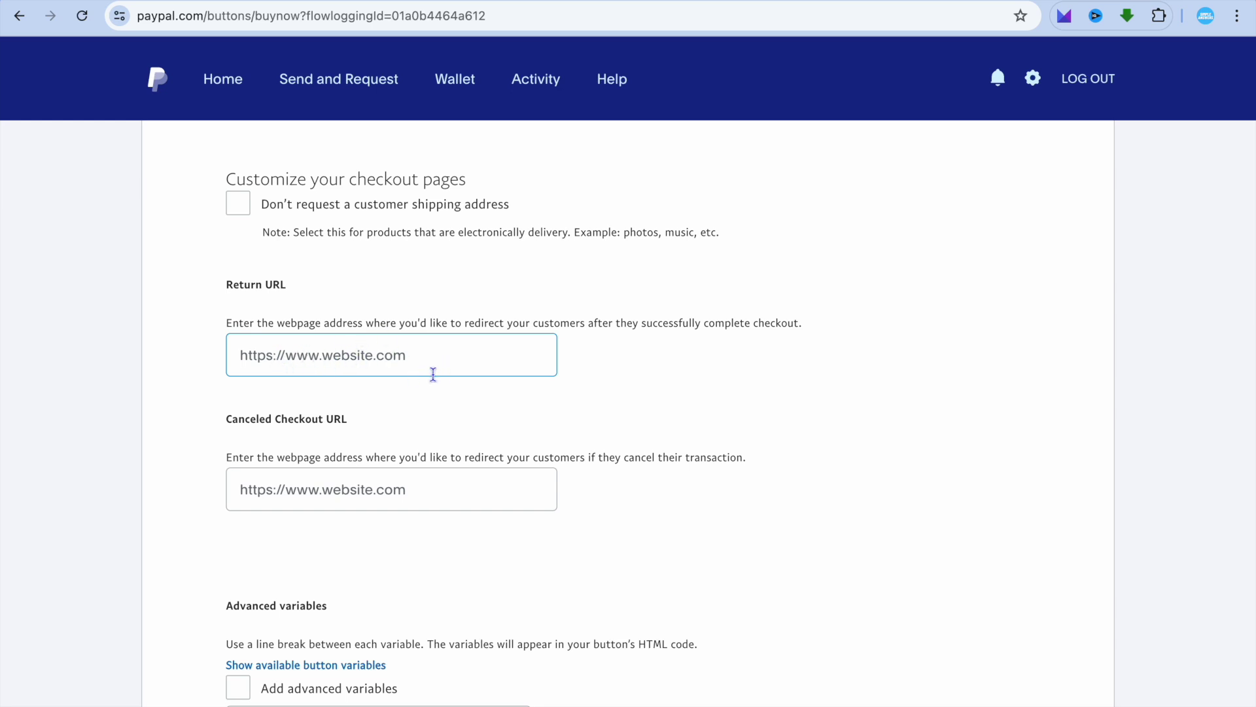
{"action": "scroll", "coordinate": [433, 371], "scroll_direction": "down", "scroll_amount": 2}
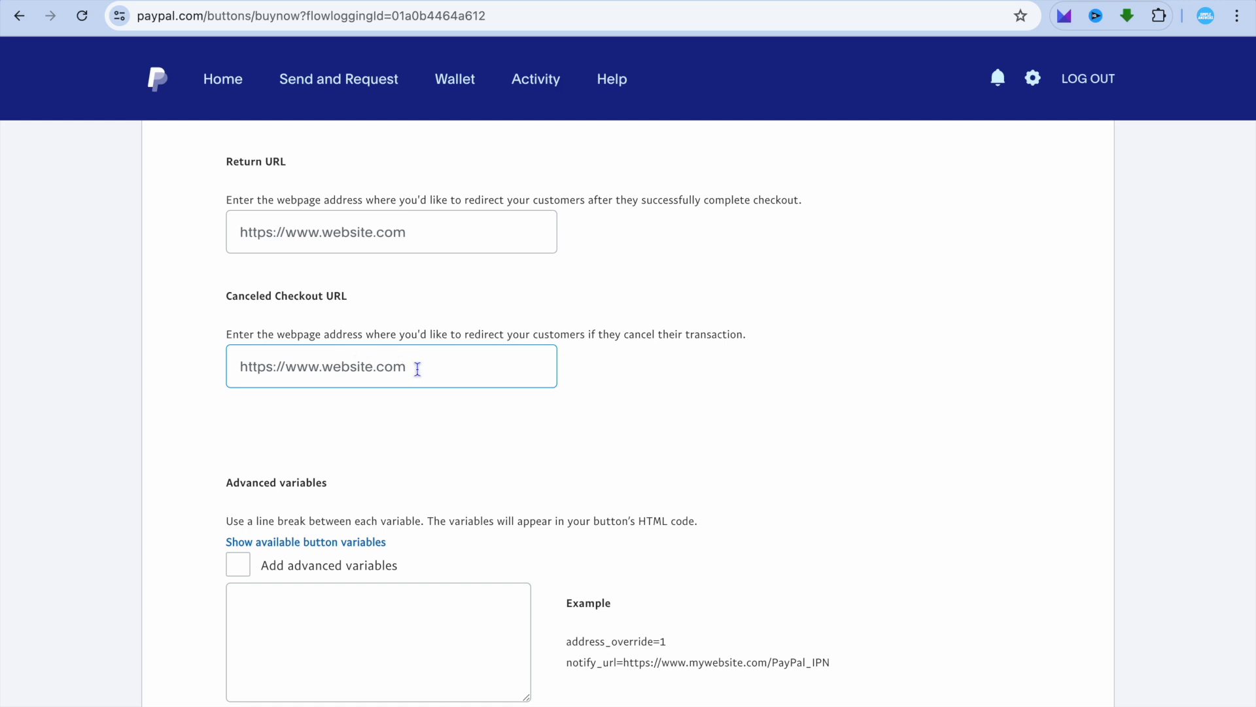
{"action": "scroll", "coordinate": [416, 367], "scroll_direction": "down", "scroll_amount": 5}
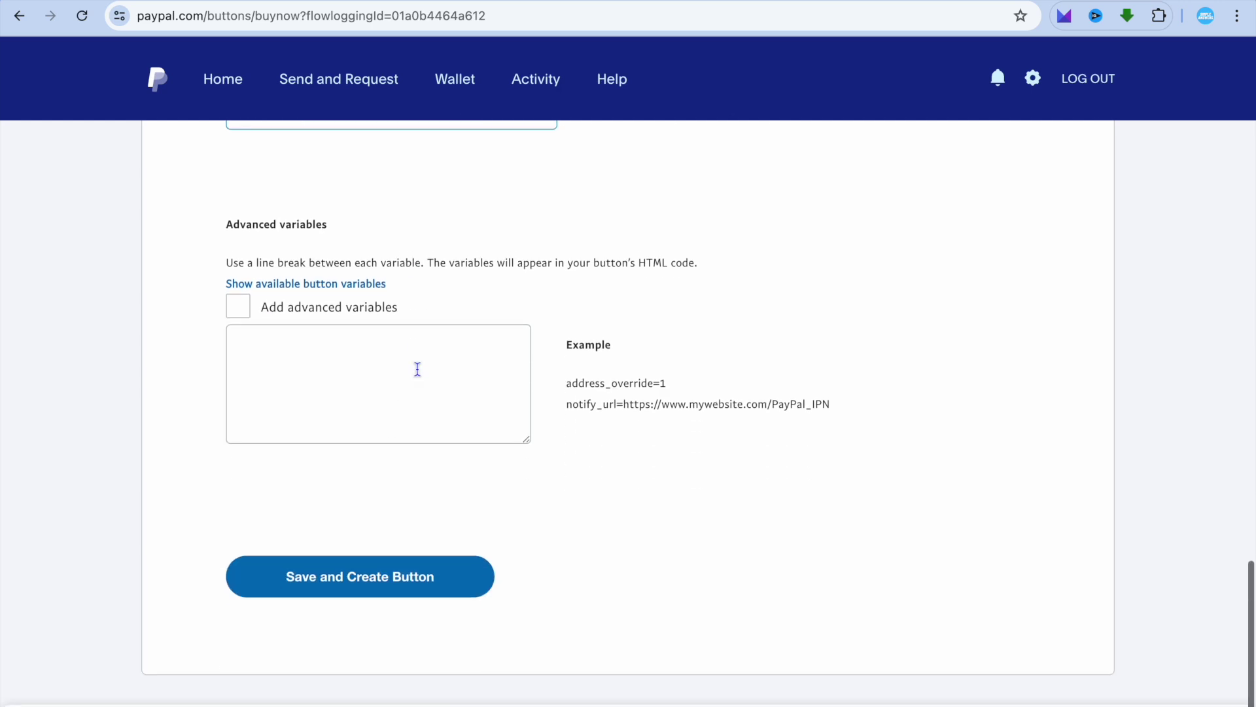
{"action": "left_click", "coordinate": [399, 545]}
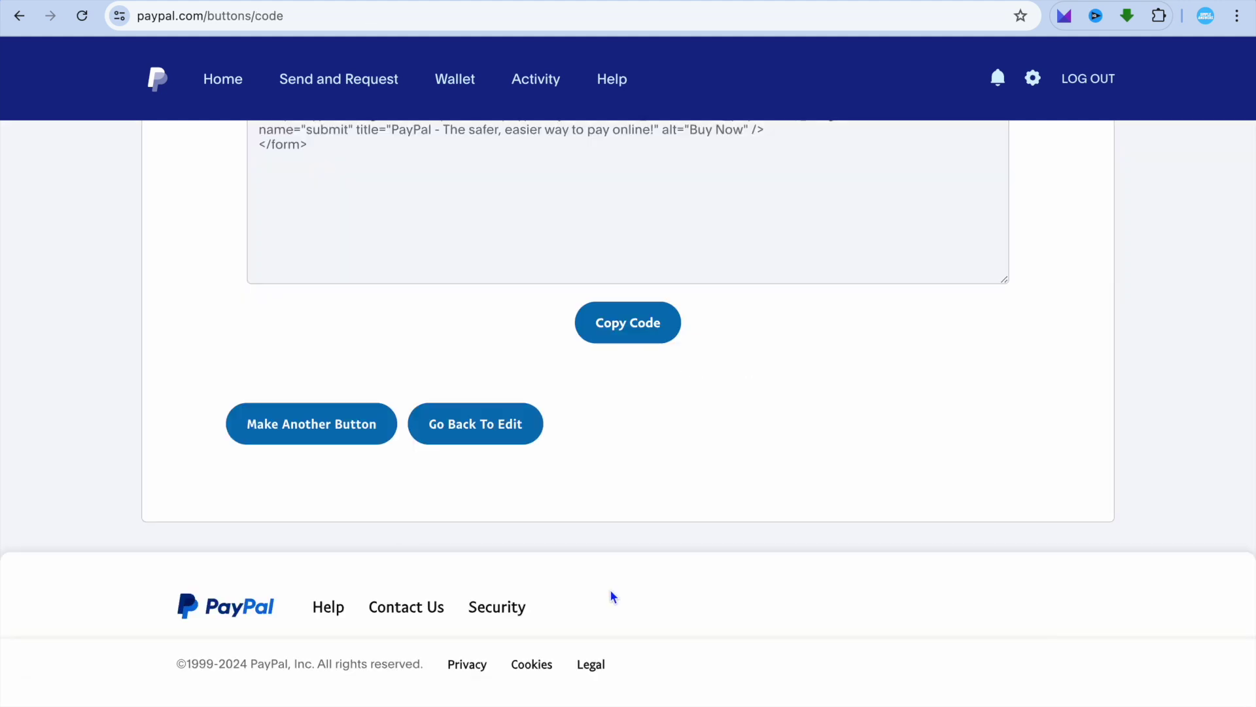
Copy the generated Pay Now button HTML code and switch to the WordPress Posts tab
{"action": "scroll", "coordinate": [637, 527], "scroll_direction": "up", "scroll_amount": 4}
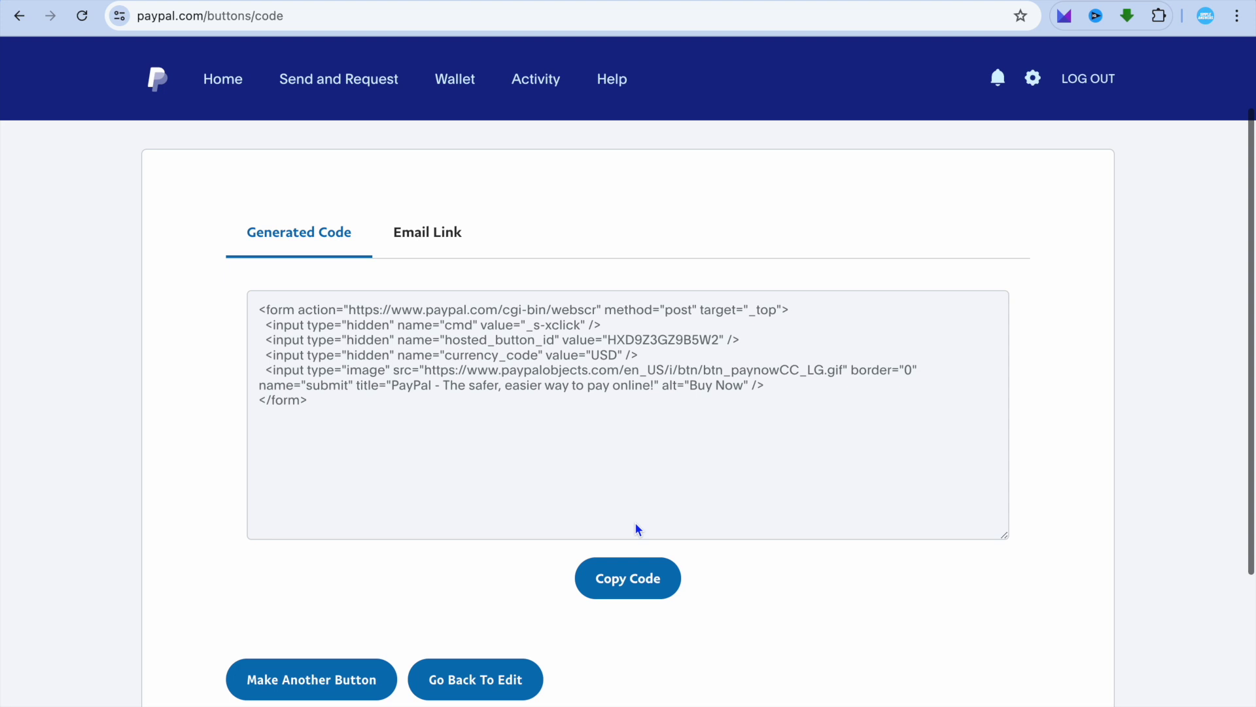
{"action": "left_click", "coordinate": [648, 589]}
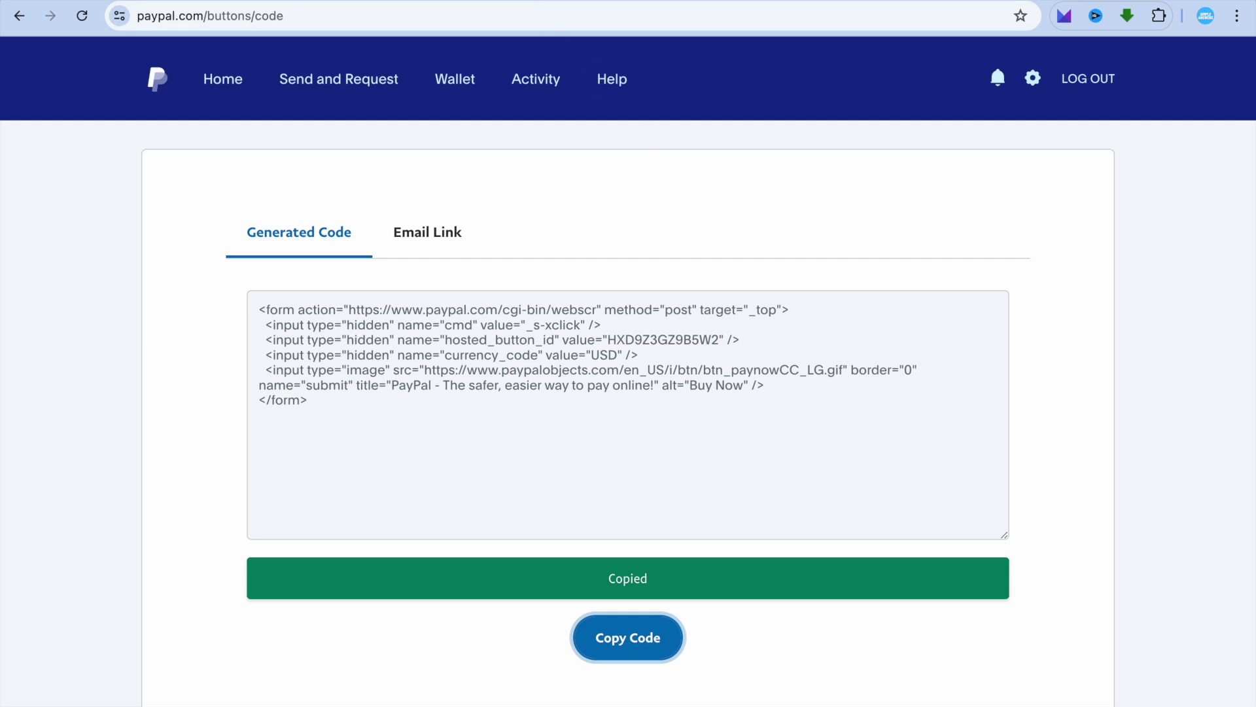
{"action": "key", "text": "ctrl+Tab"}
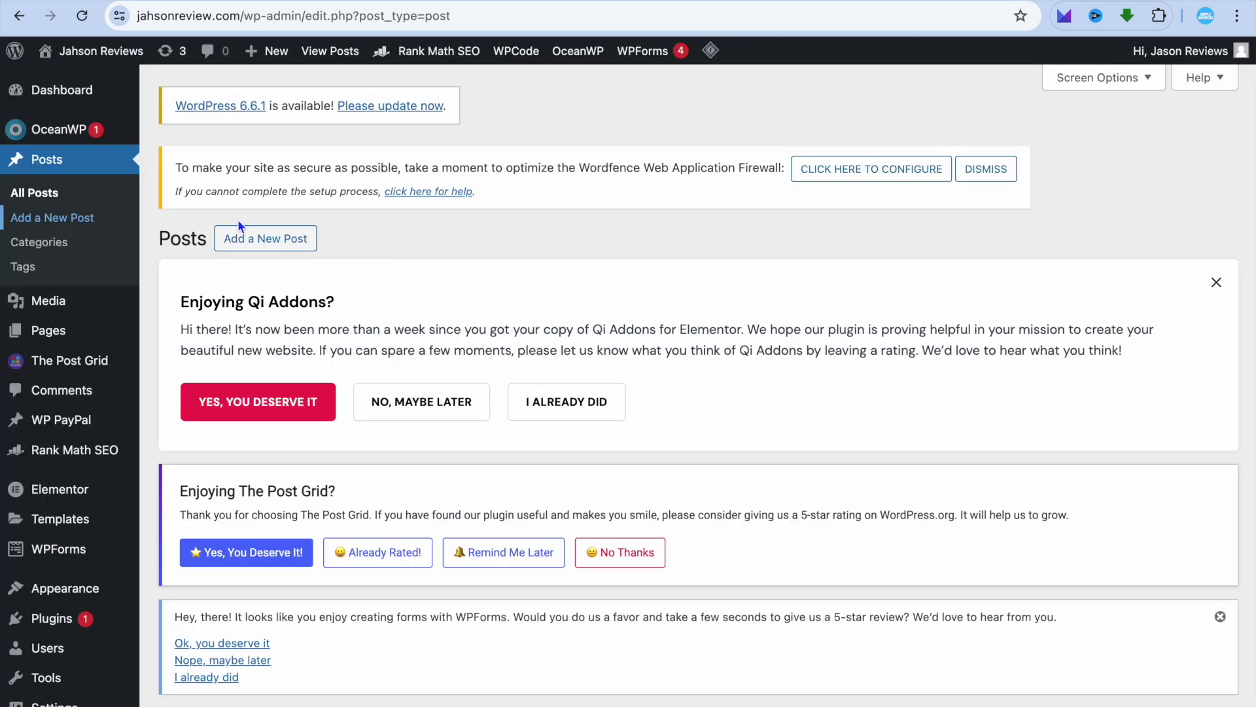
Create a new WordPress post and insert an empty Custom HTML block
{"action": "left_click", "coordinate": [85, 224]}
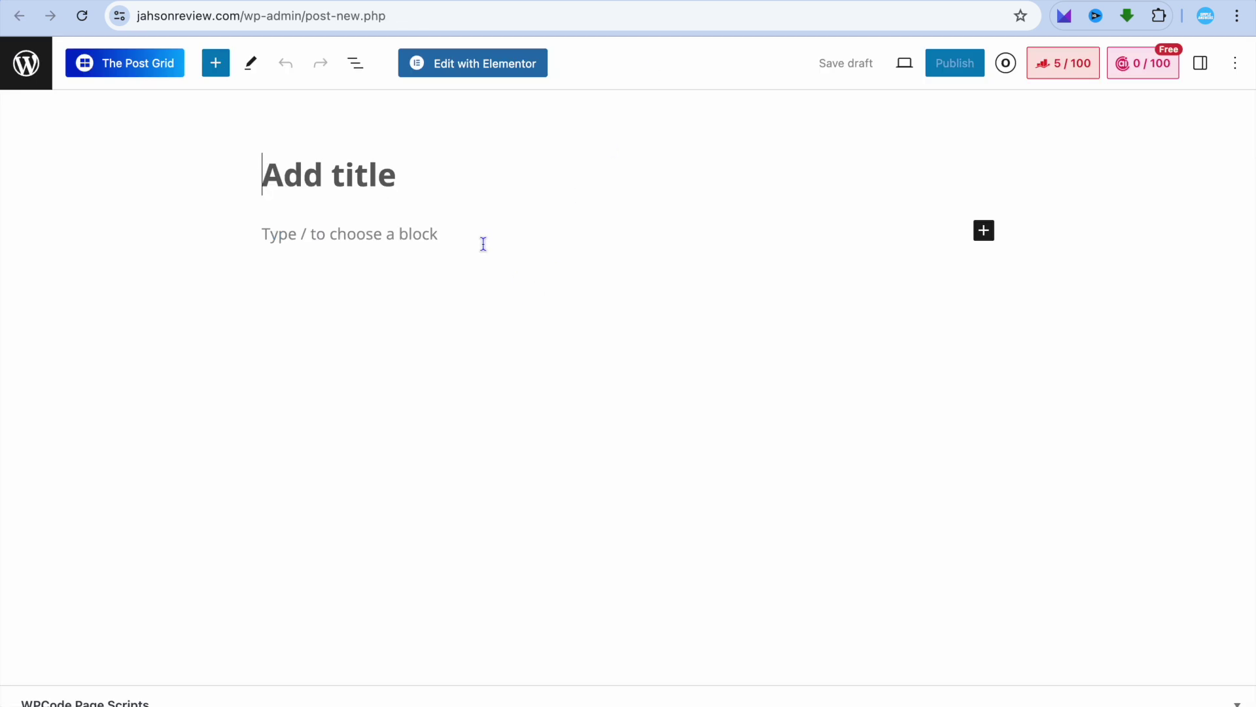
{"action": "left_click", "coordinate": [462, 232]}
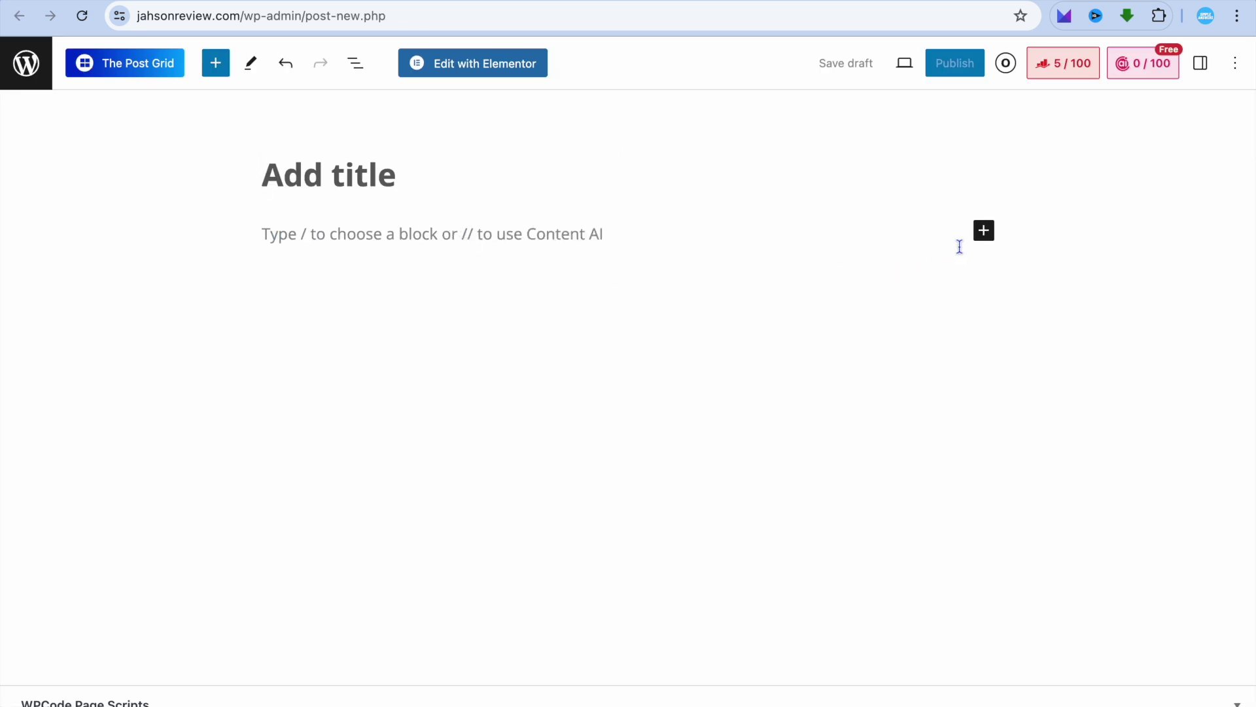
{"action": "left_click", "coordinate": [985, 236]}
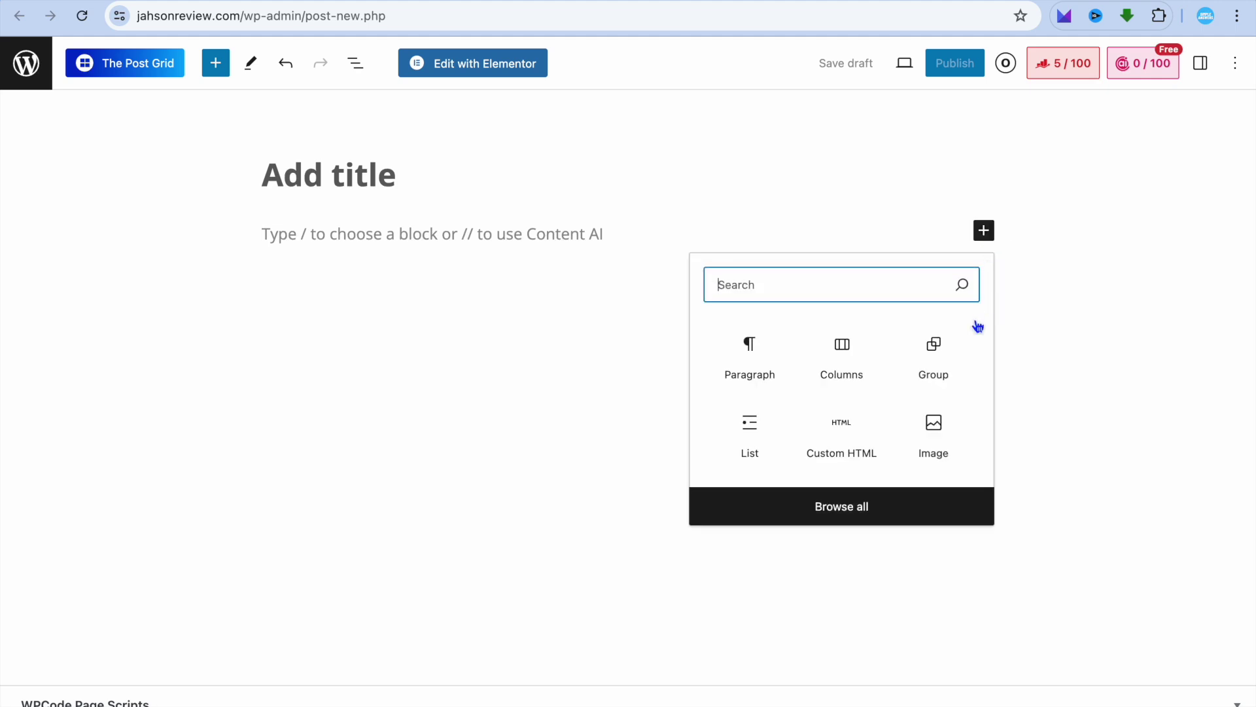
{"action": "left_click", "coordinate": [840, 443]}
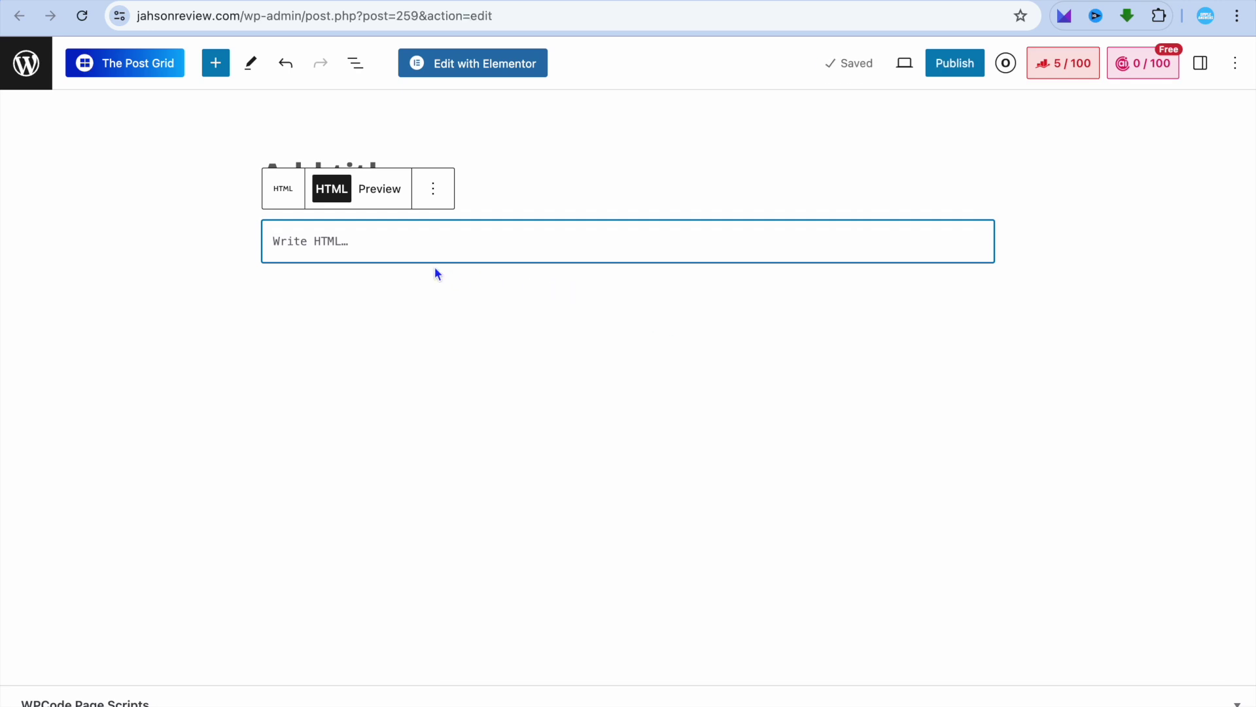
Paste the PayPal button code into the Custom HTML block and preview the yellow Pay Now button
{"action": "right_click", "coordinate": [416, 249]}
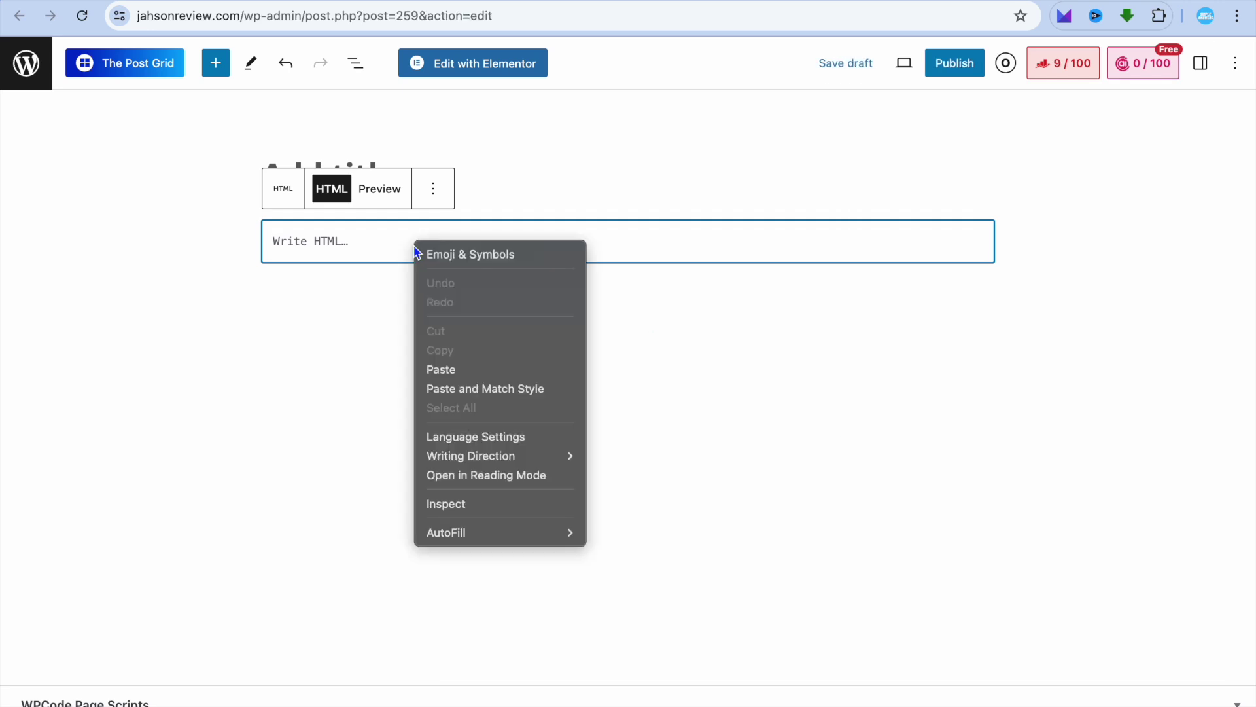
{"action": "left_click", "coordinate": [480, 369]}
{"action": "left_click", "coordinate": [379, 190]}
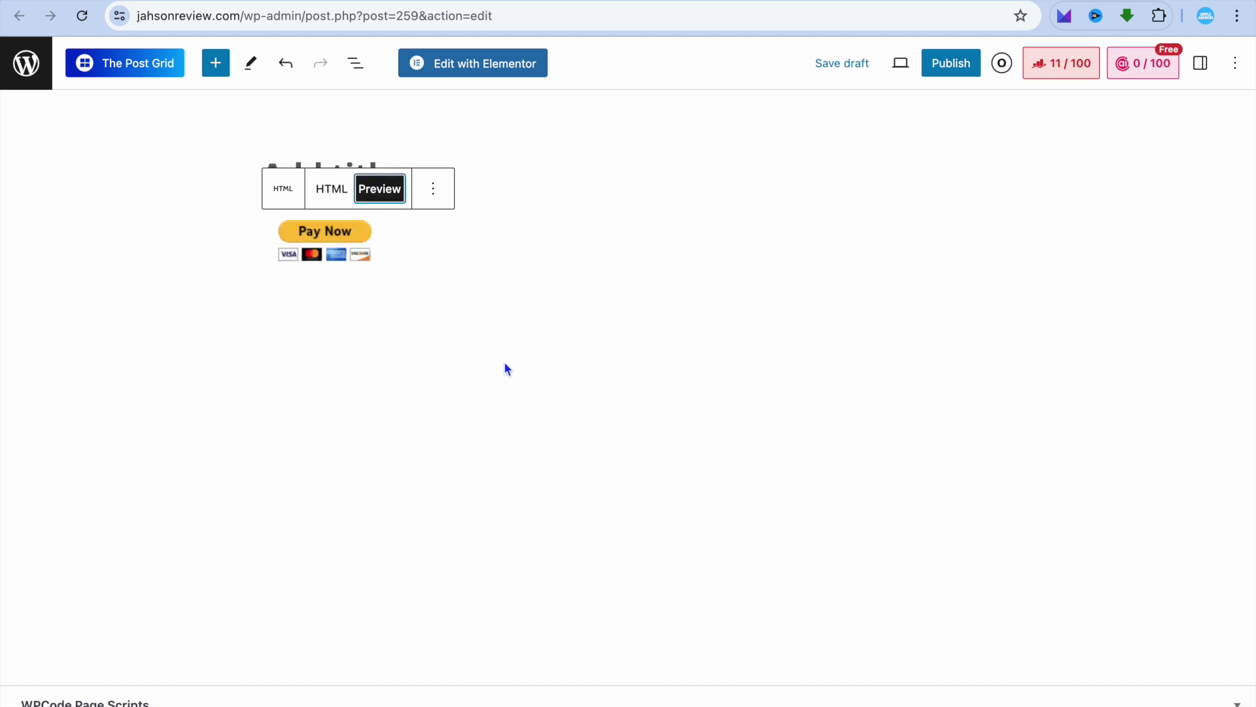
{"action": "left_click", "coordinate": [505, 364]}
{"action": "left_click", "coordinate": [331, 247]}
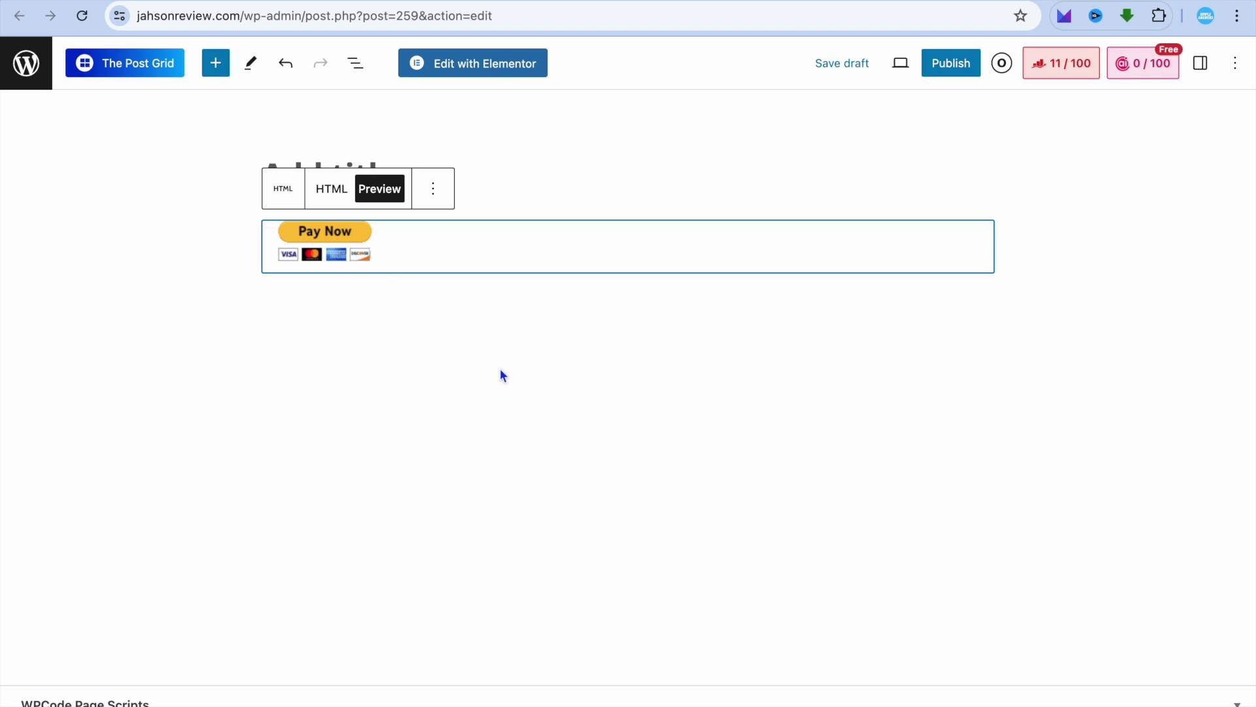
{"action": "left_click", "coordinate": [417, 347]}
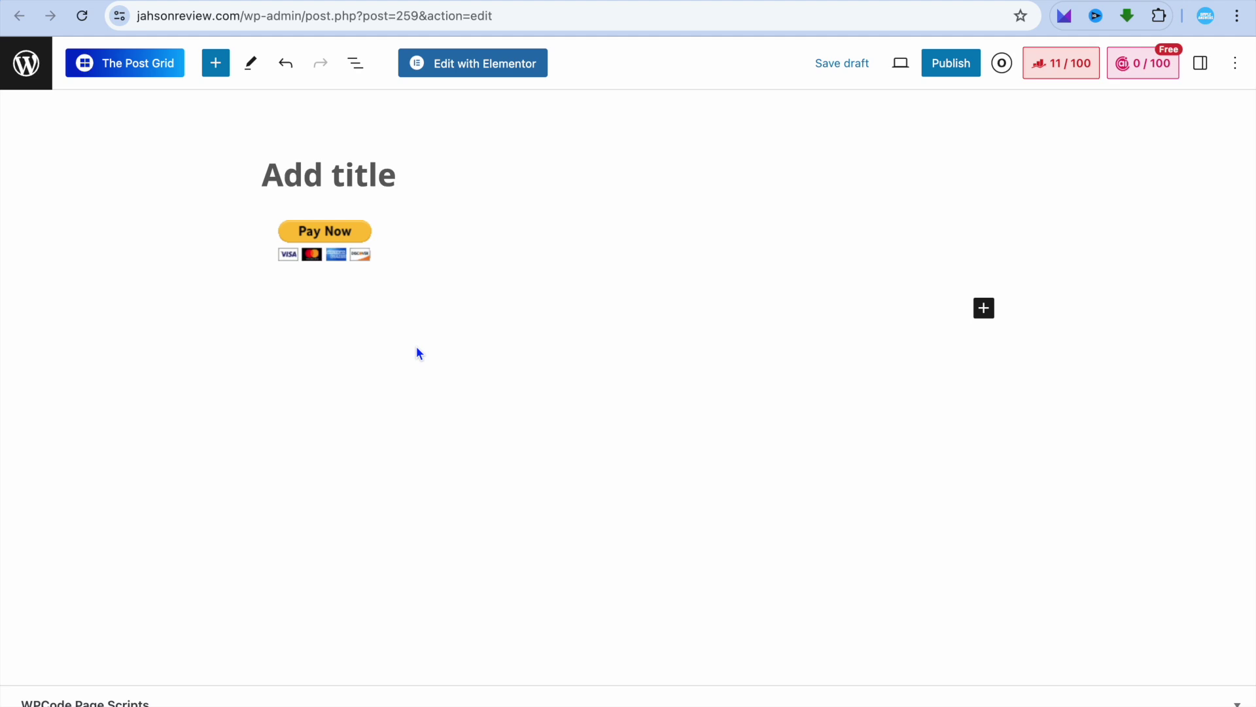
{"action": "left_click", "coordinate": [154, 6]}
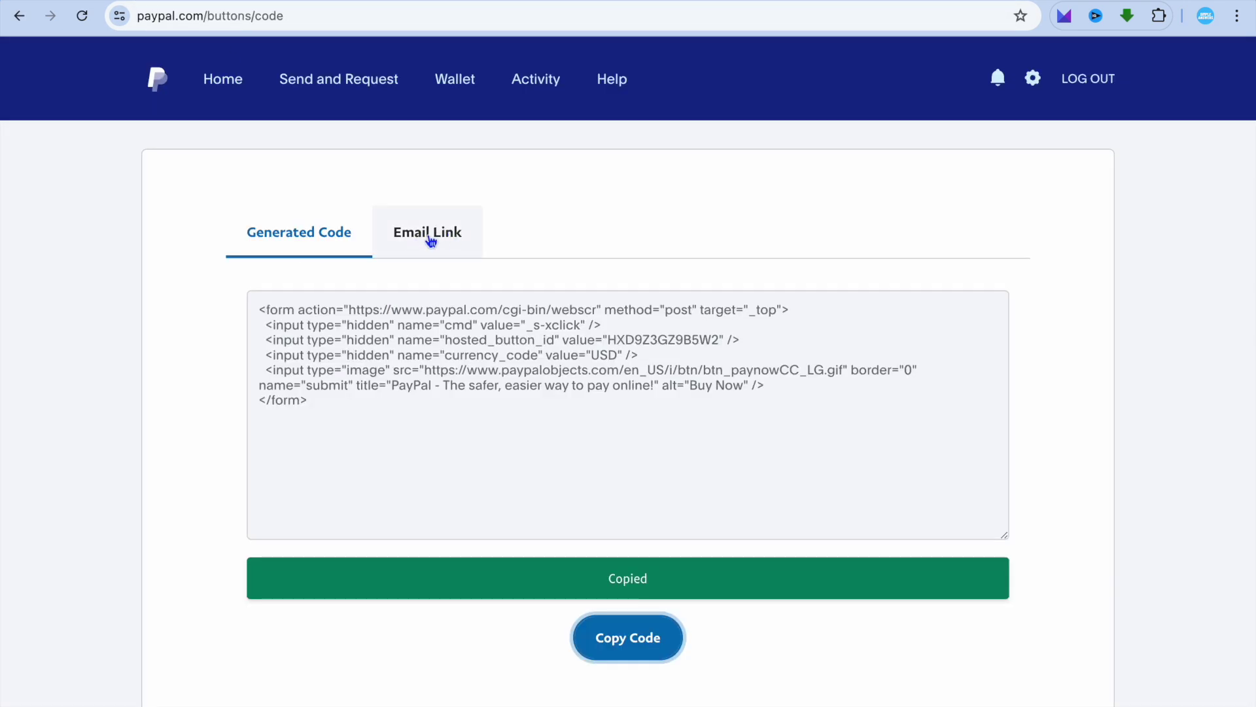
Copy the button's checkout link from PayPal's Email Link tab
{"action": "left_click", "coordinate": [437, 243]}
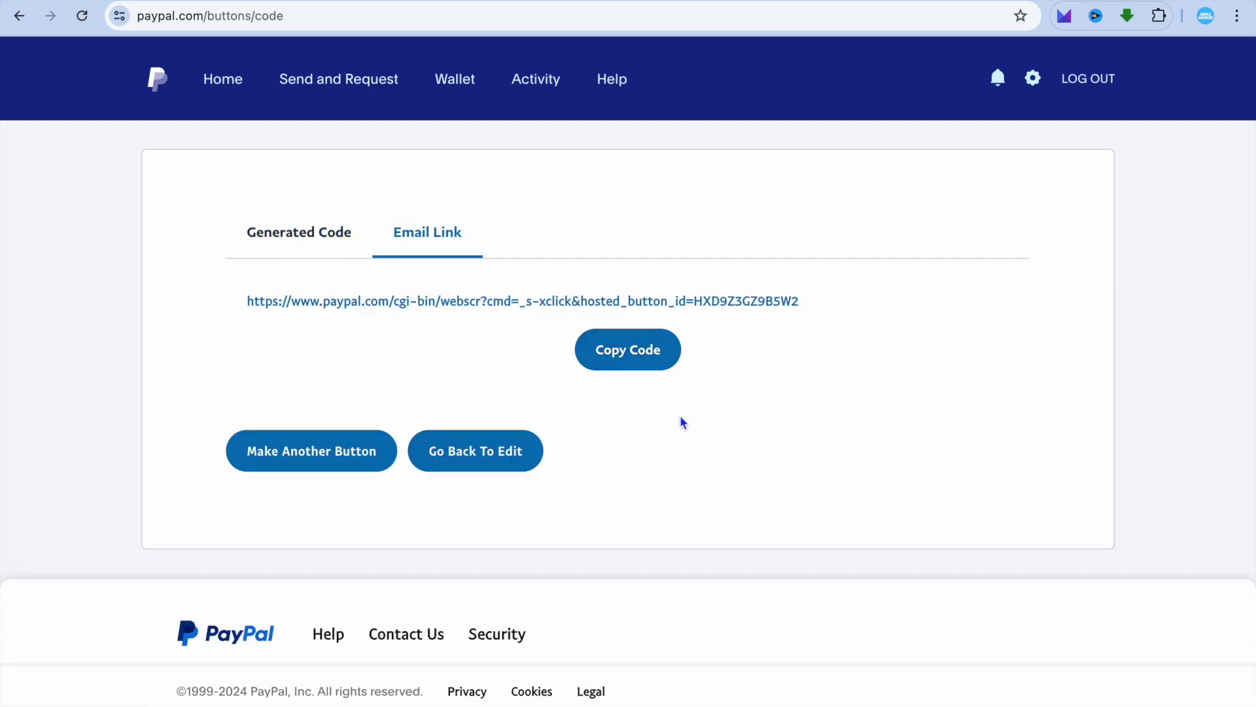
{"action": "left_click", "coordinate": [630, 357]}
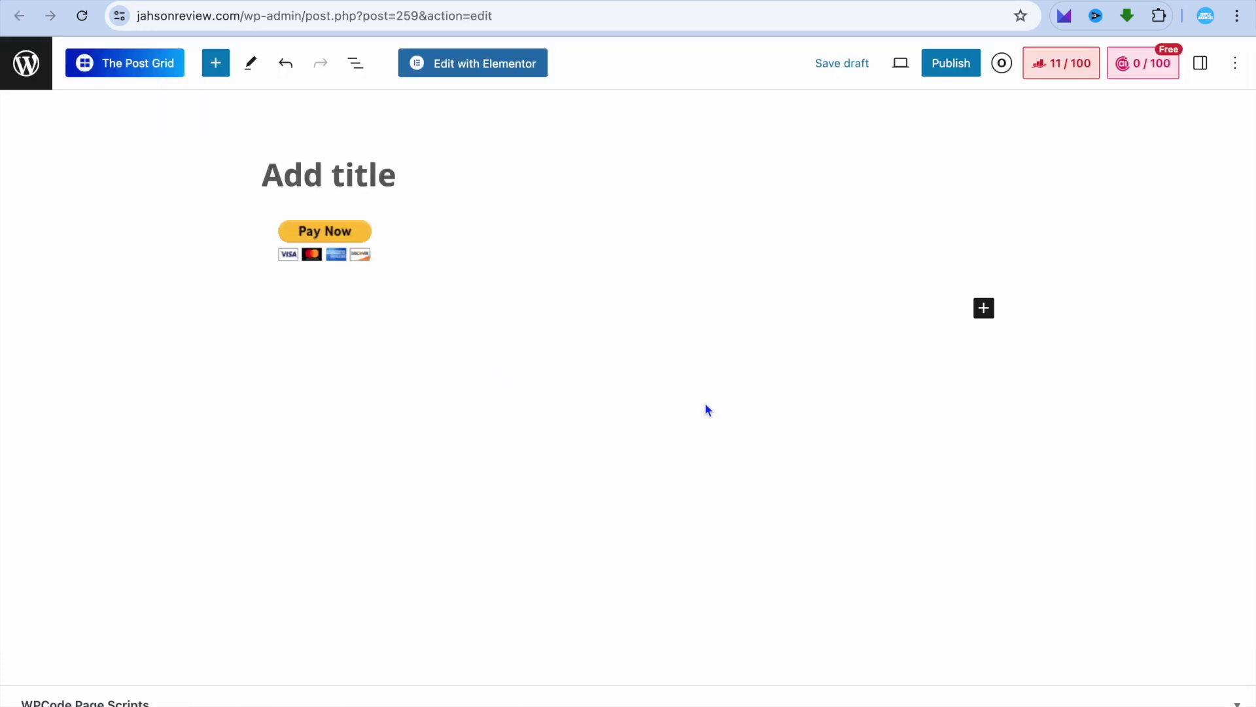
Insert an Image block with amazon-projector-deal from the Media Library below the button
{"action": "left_click", "coordinate": [984, 308]}
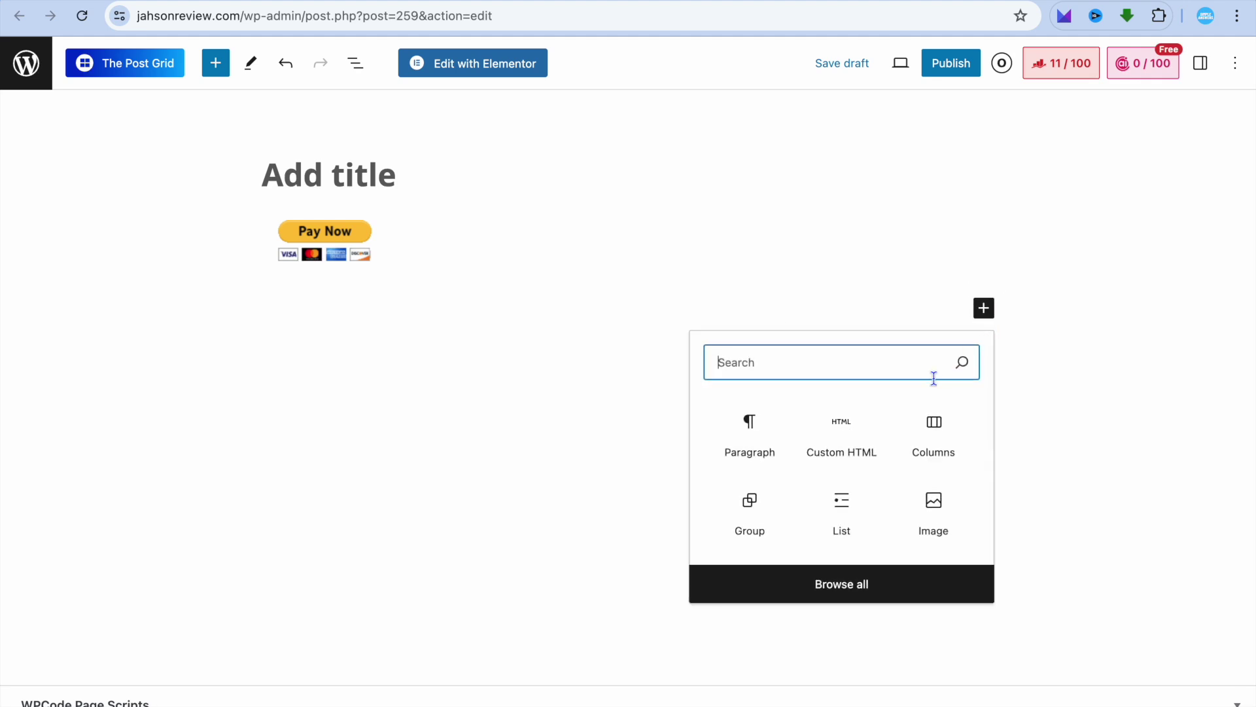
{"action": "left_click", "coordinate": [943, 522]}
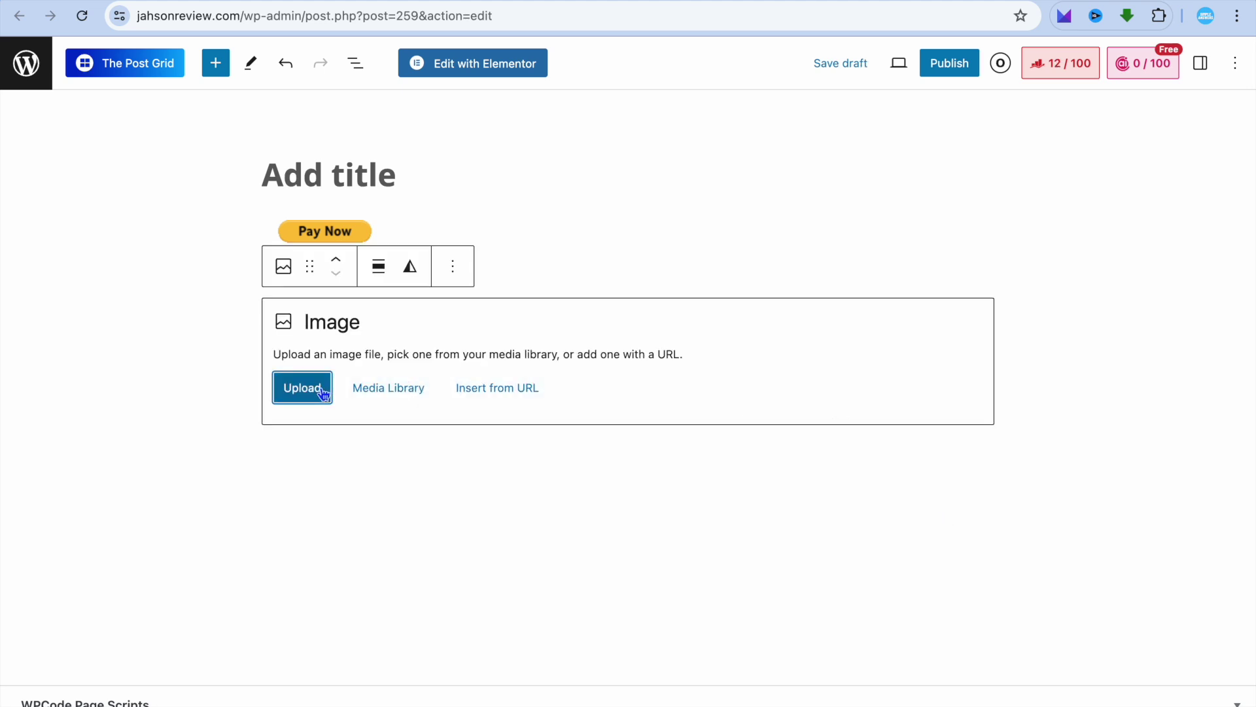
{"action": "left_click", "coordinate": [375, 391]}
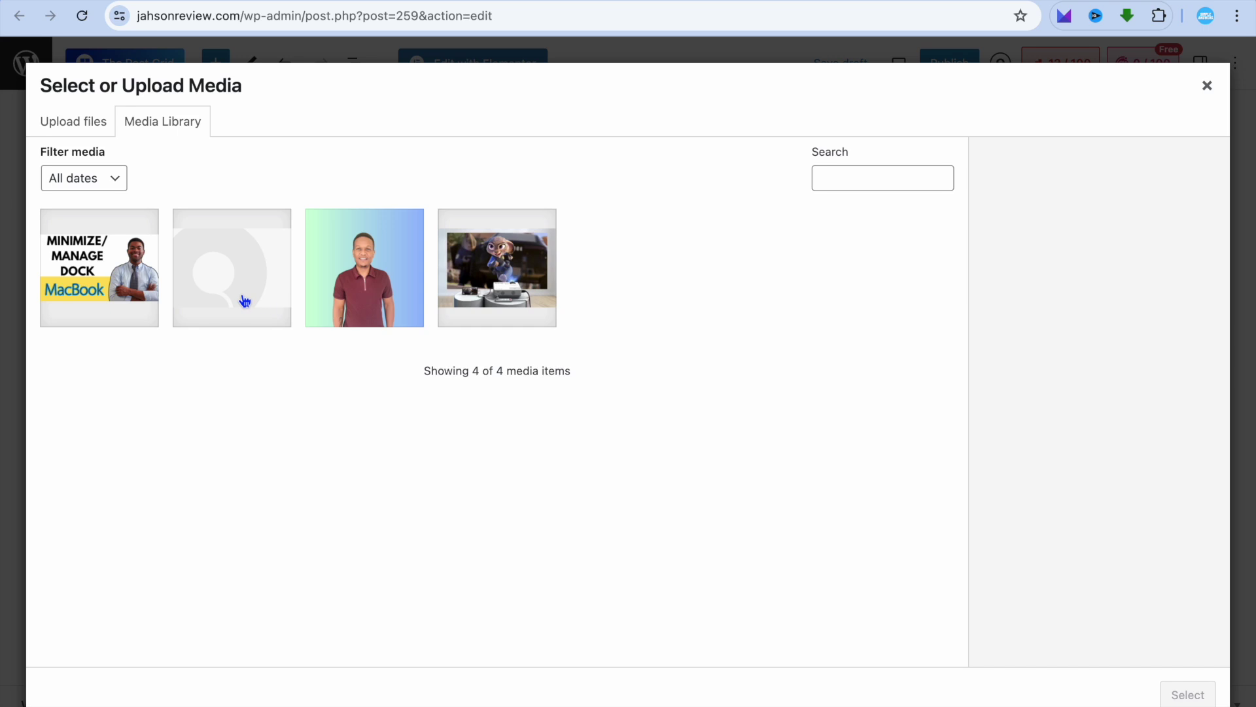
{"action": "left_click", "coordinate": [518, 282]}
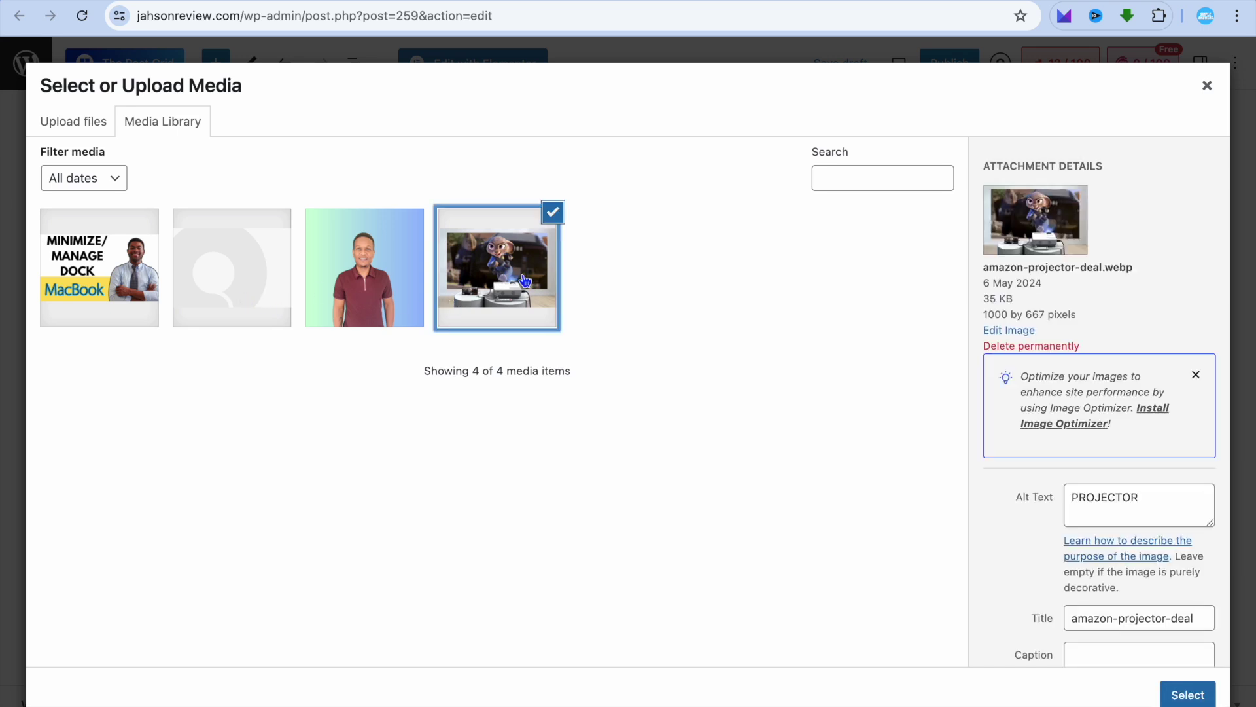
{"action": "scroll", "coordinate": [1141, 628], "scroll_direction": "down", "scroll_amount": 4}
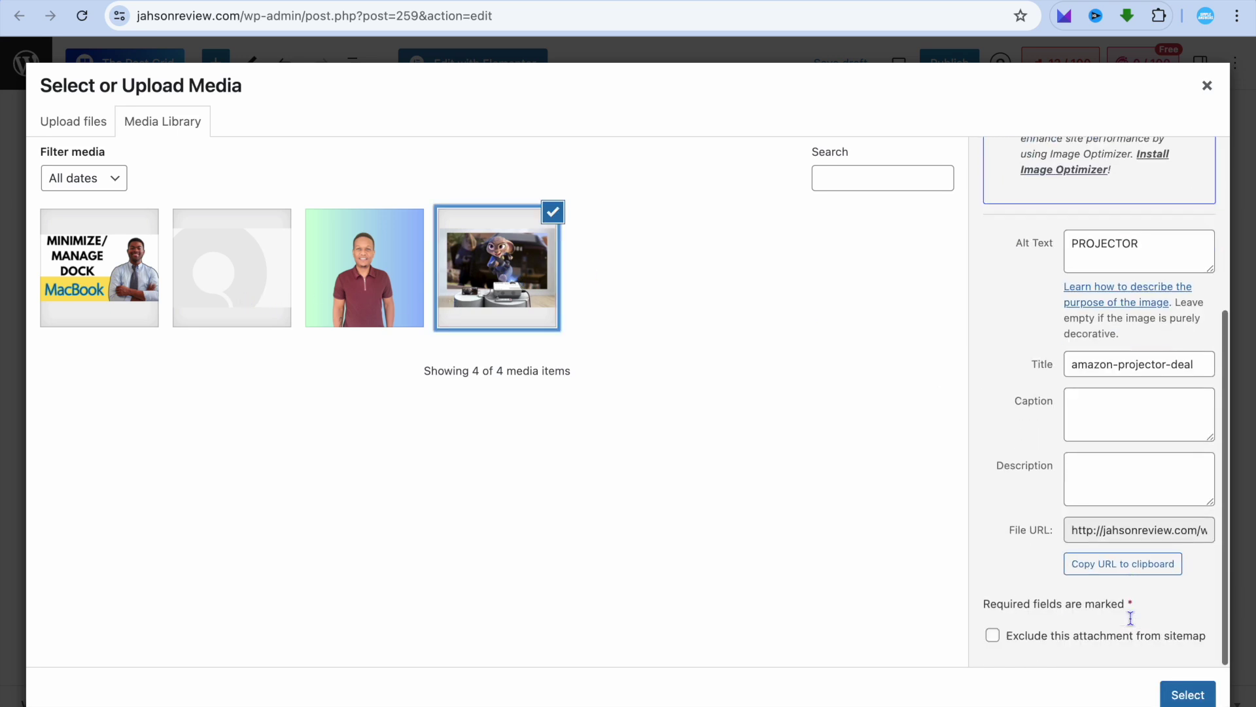
{"action": "left_click", "coordinate": [1185, 695]}
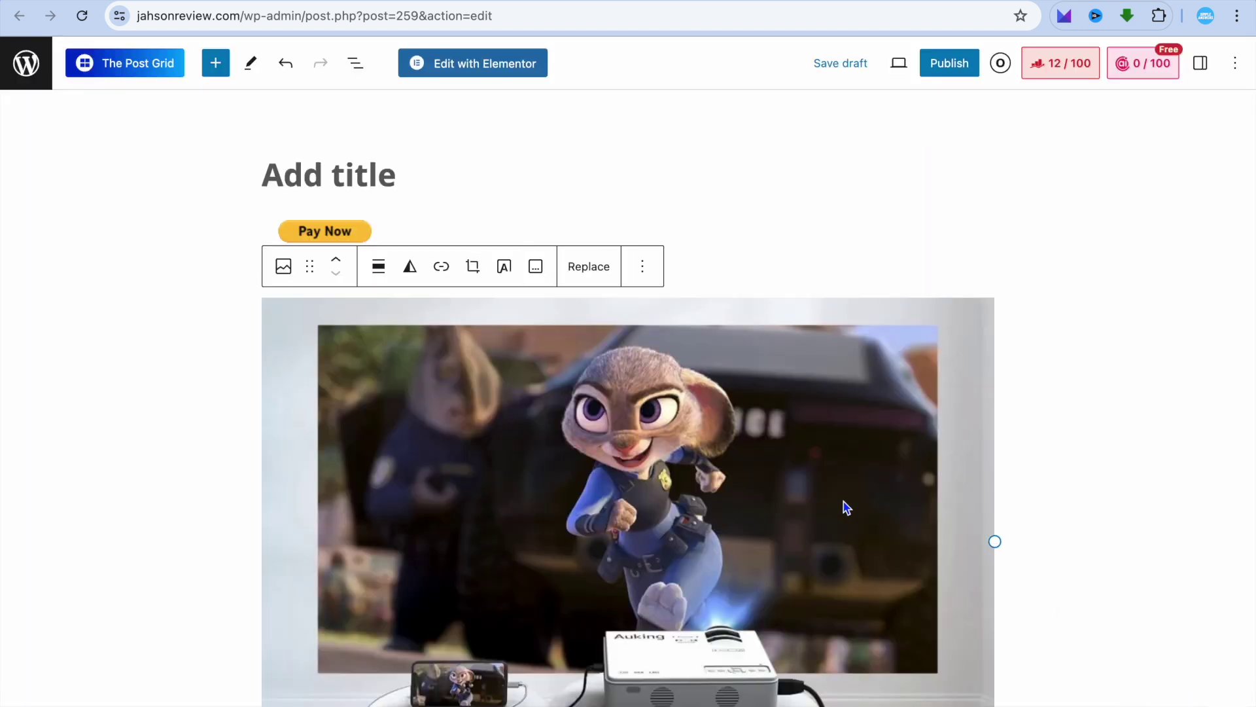
Set the projector image's link to the copied PayPal checkout URL
{"action": "left_click", "coordinate": [657, 443]}
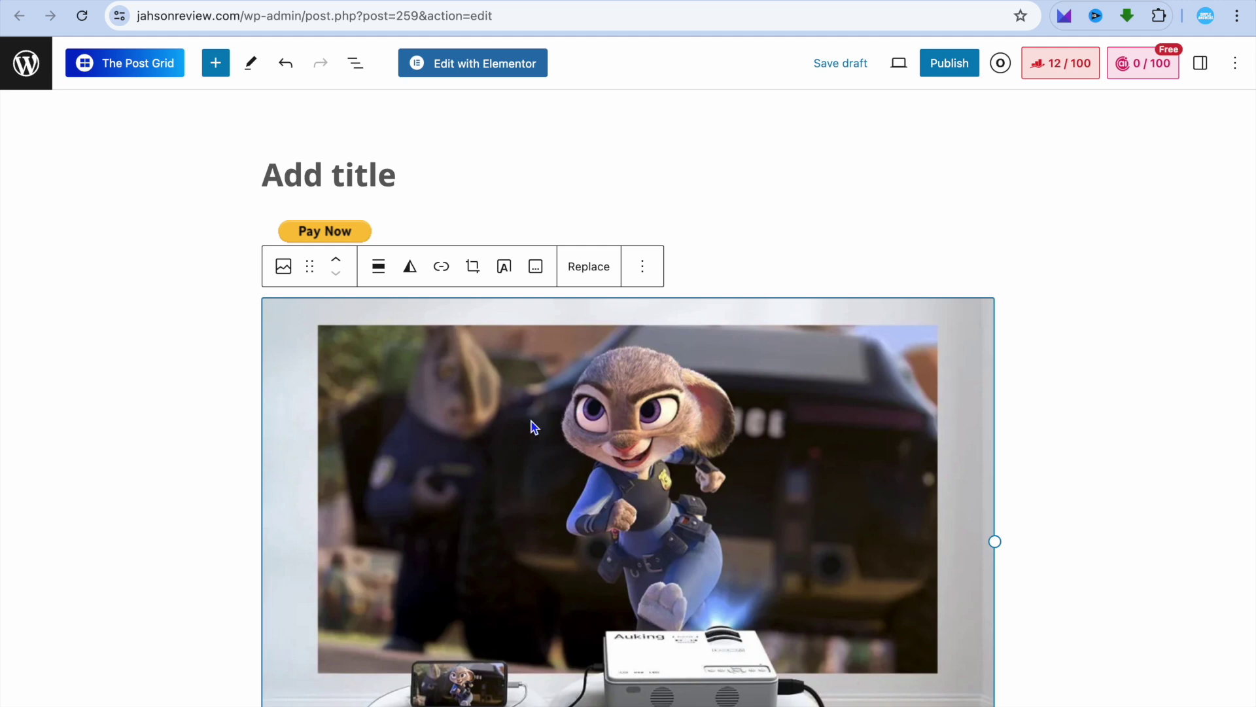
{"action": "left_click", "coordinate": [440, 267]}
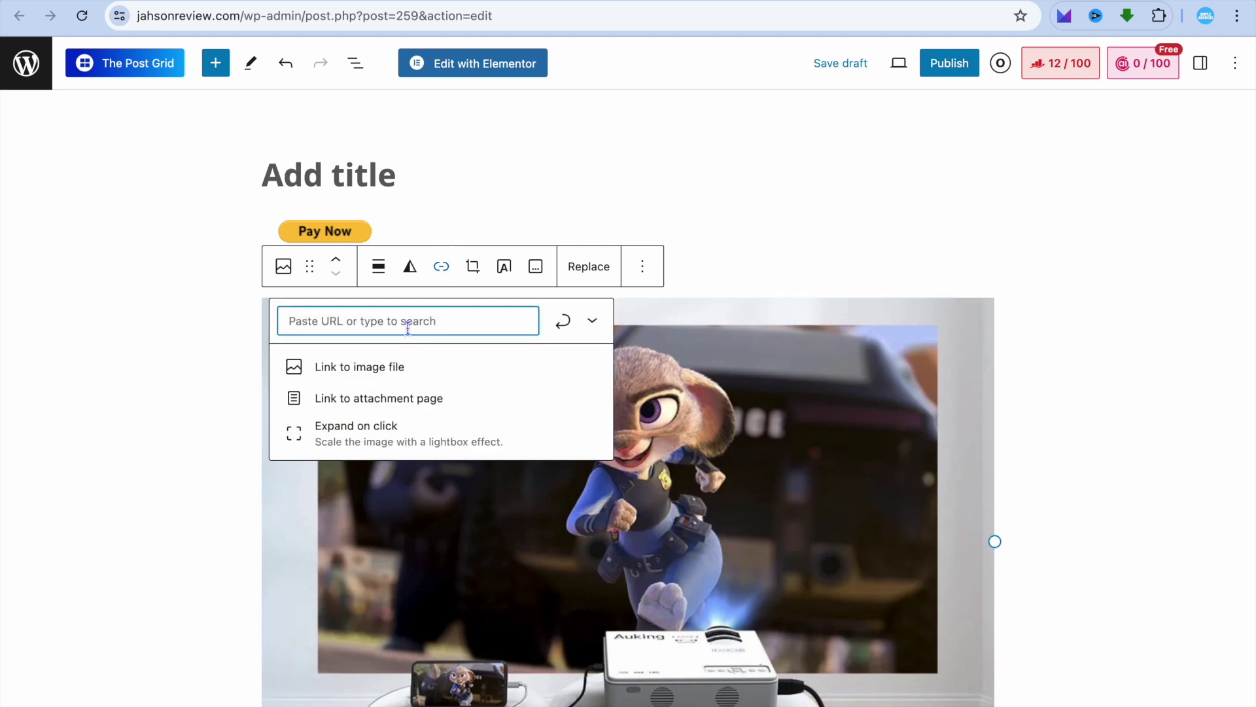
{"action": "right_click", "coordinate": [408, 327]}
{"action": "left_click", "coordinate": [481, 449]}
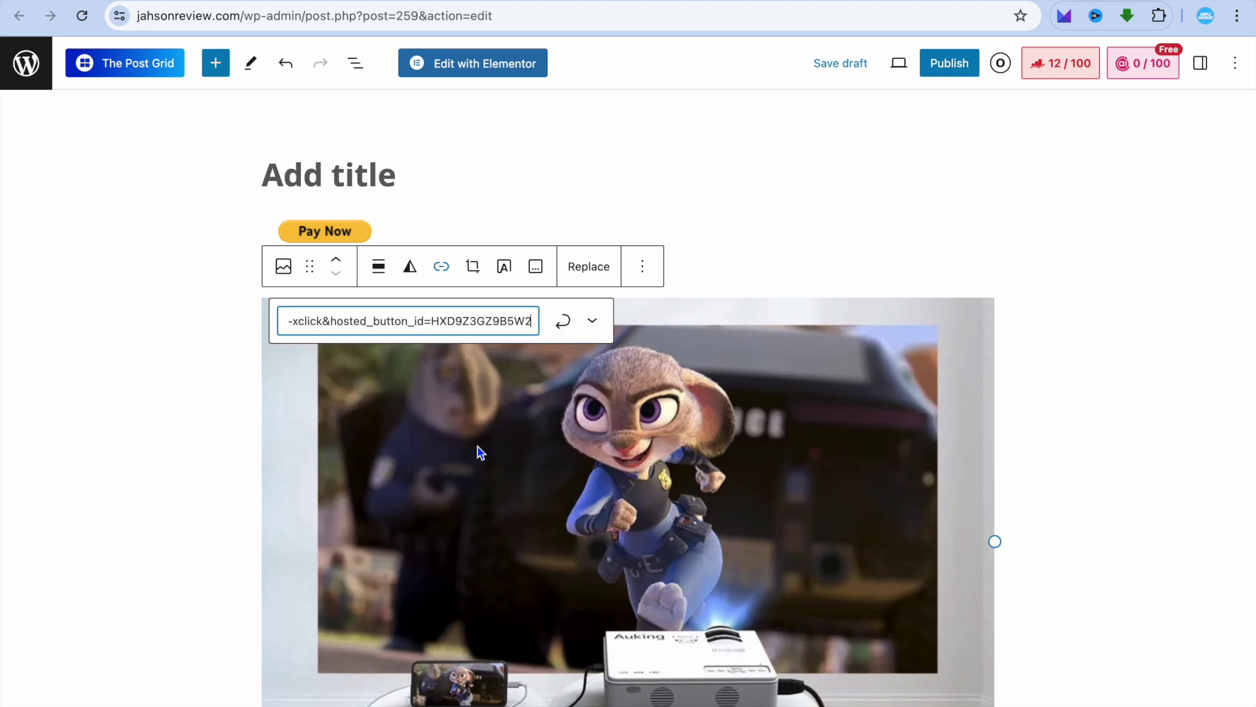
{"action": "left_click", "coordinate": [587, 421]}
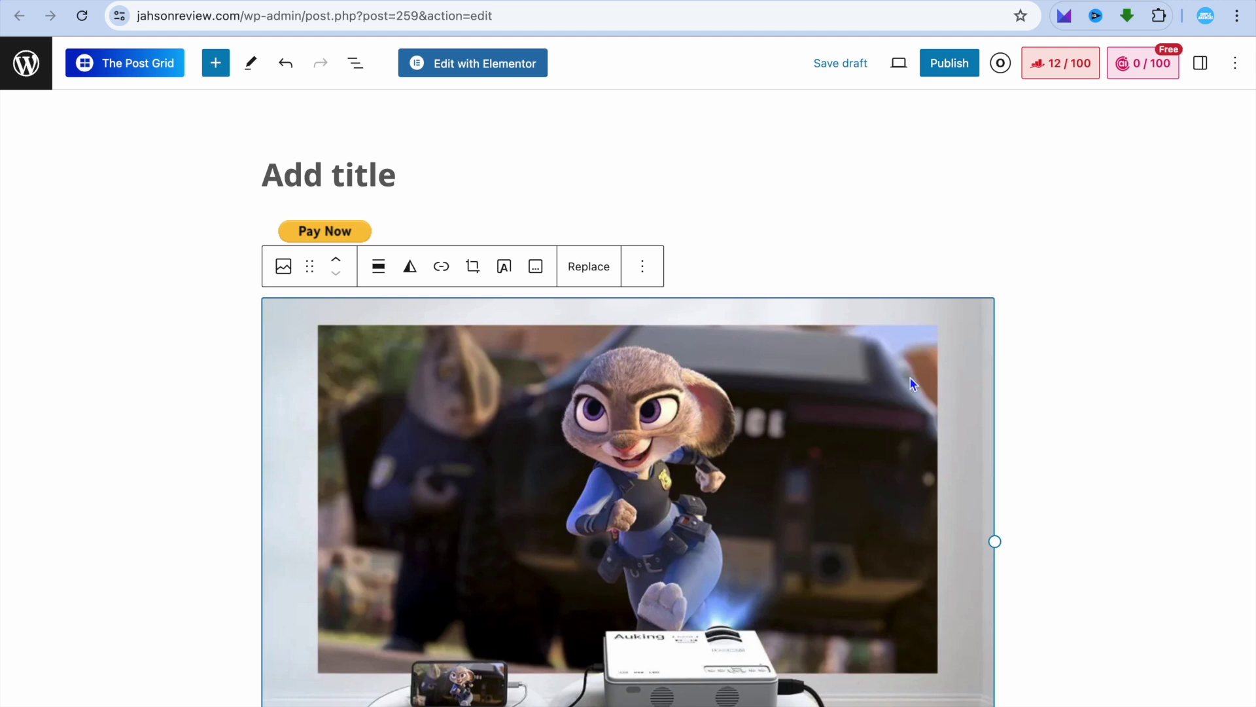